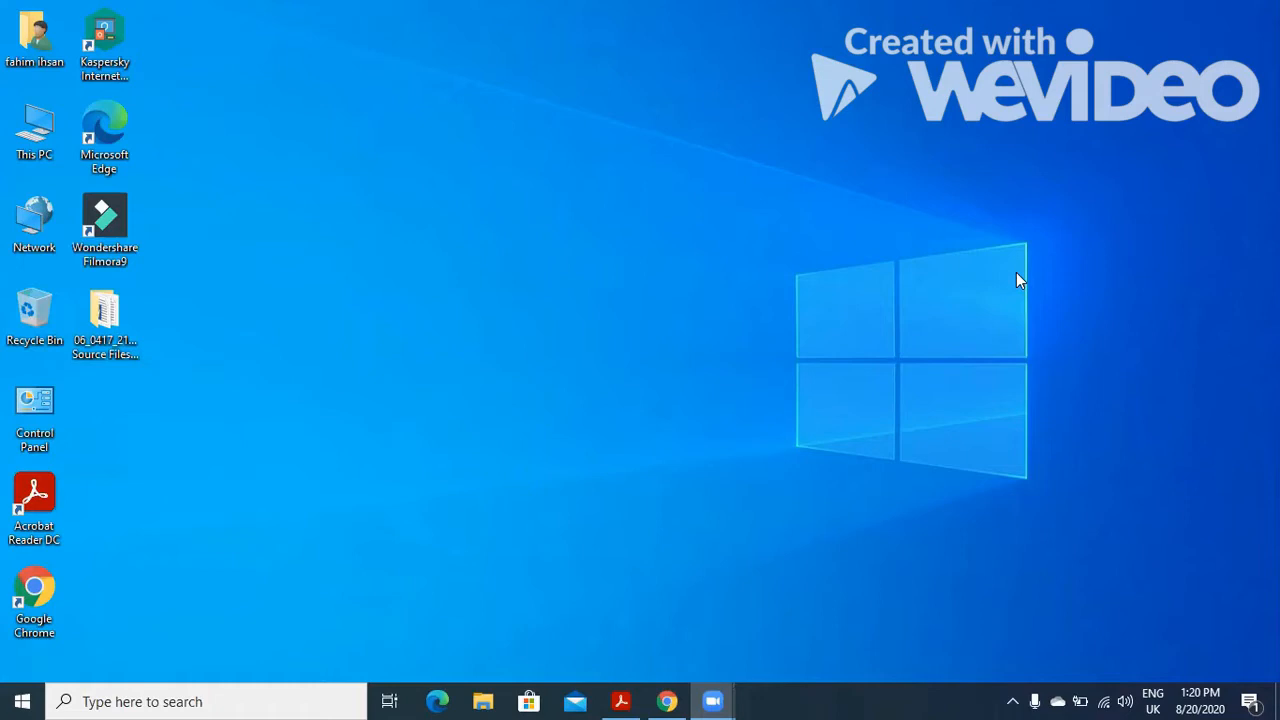
# - Bring the task PDF back up and highlight the task 33 instruction
pyautogui.click(621, 701)
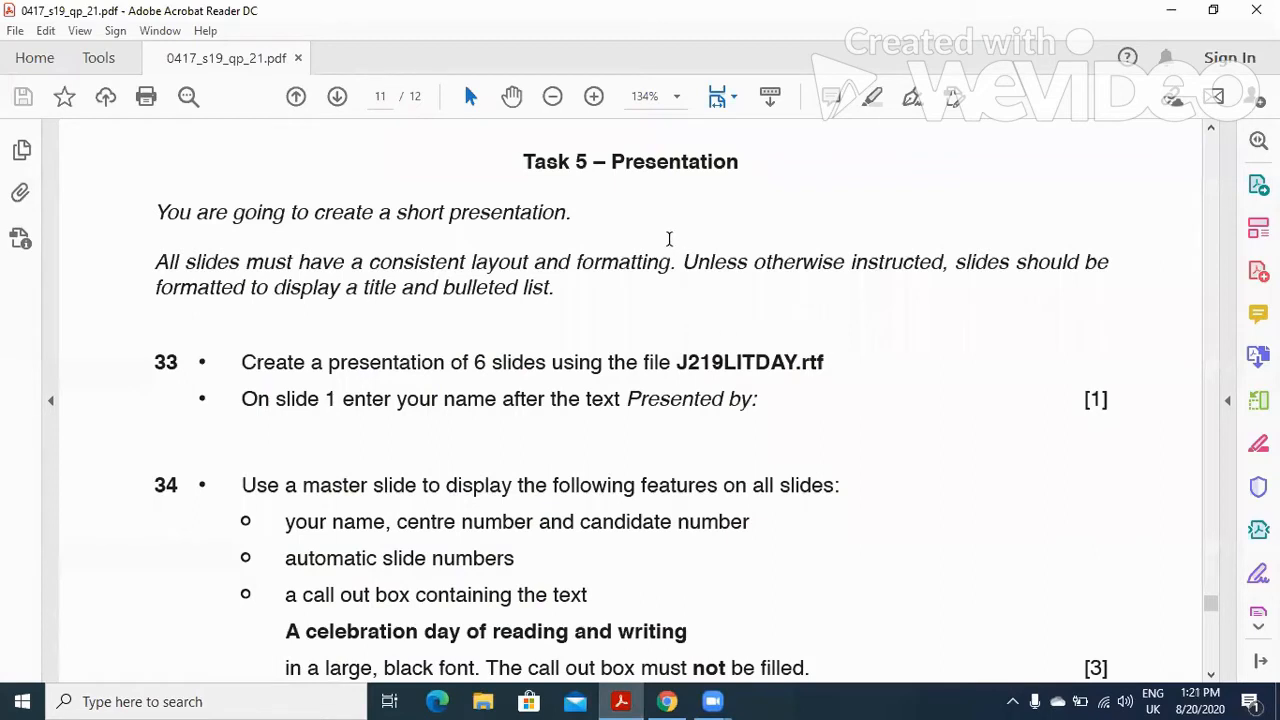
pyautogui.moveTo(241, 361); pyautogui.dragTo(337, 370)
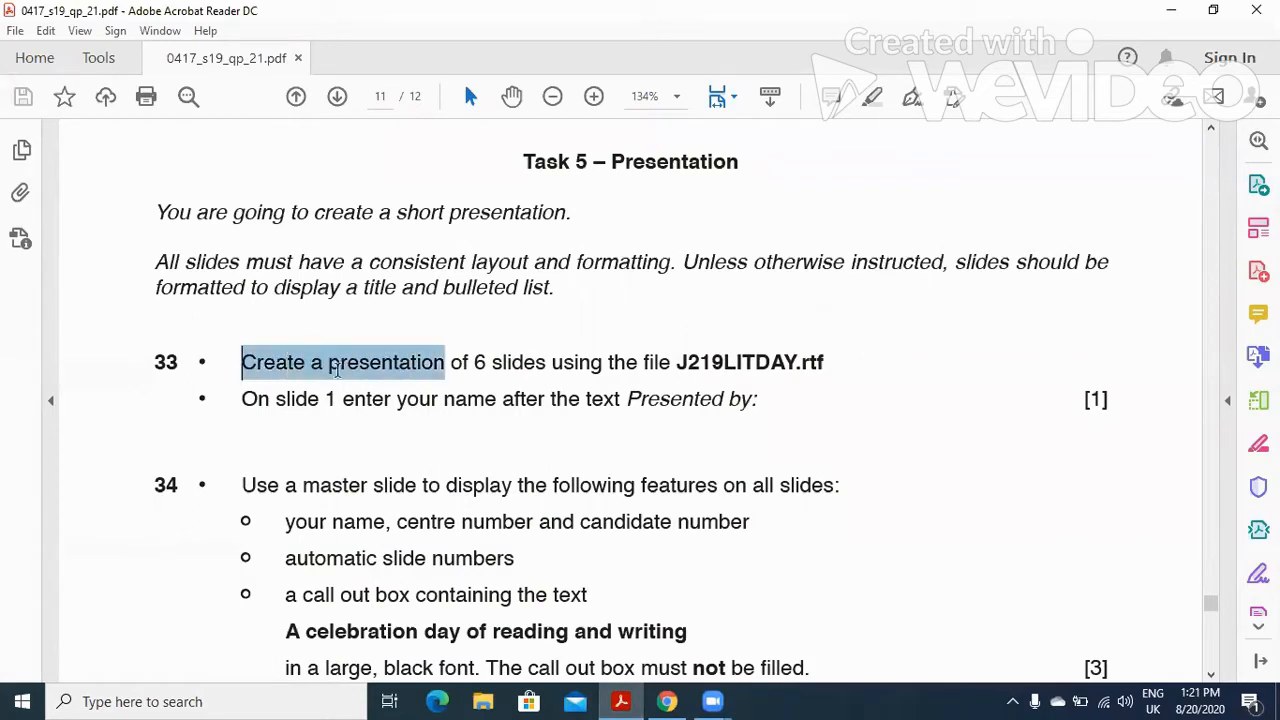
pyautogui.moveTo(436, 378); pyautogui.dragTo(824, 375)
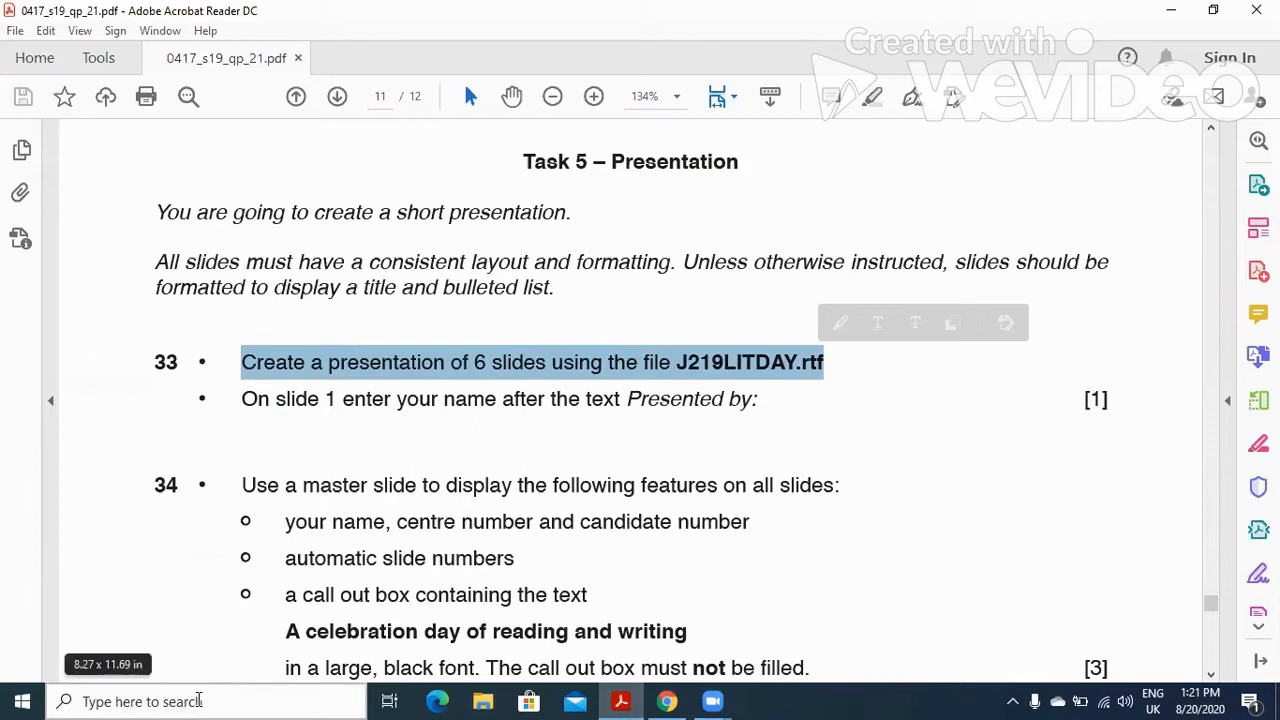
# - Launch PowerPoint 2016 from Windows search and start a blank presentation
pyautogui.click(200, 701)
pyautogui.write('POWER')
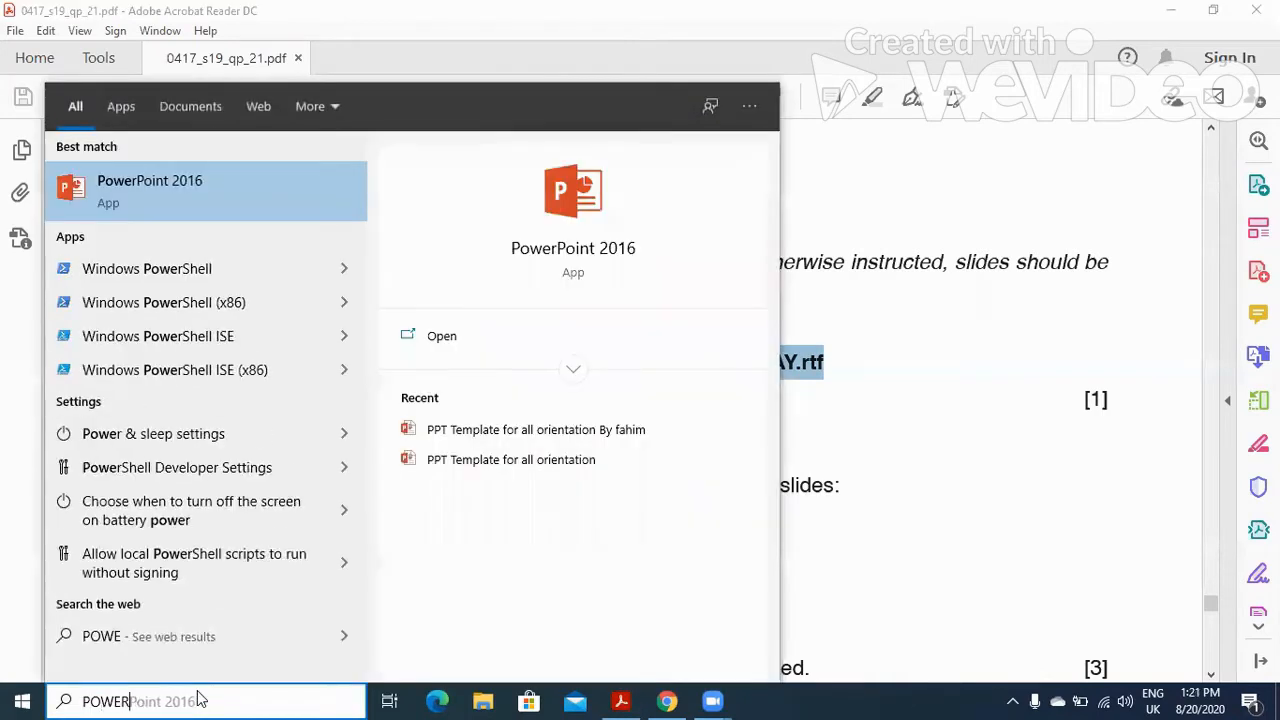
pyautogui.click(249, 183)
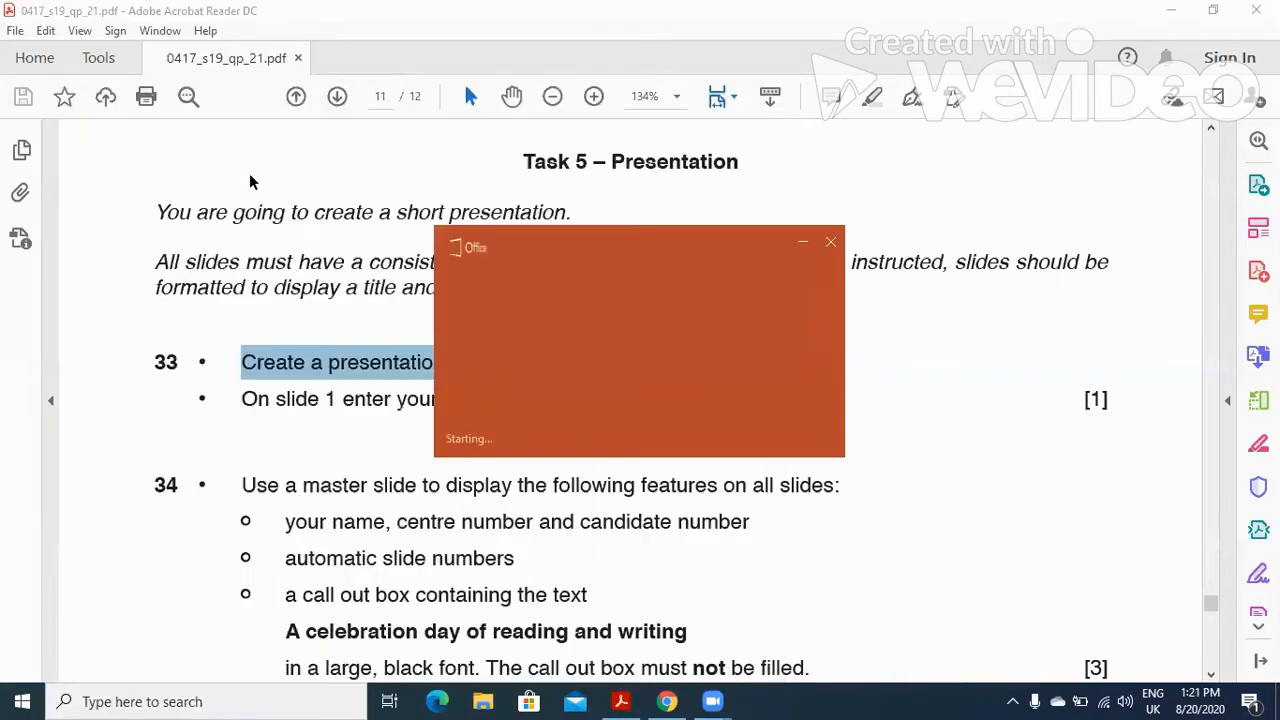
pyautogui.click(577, 200)
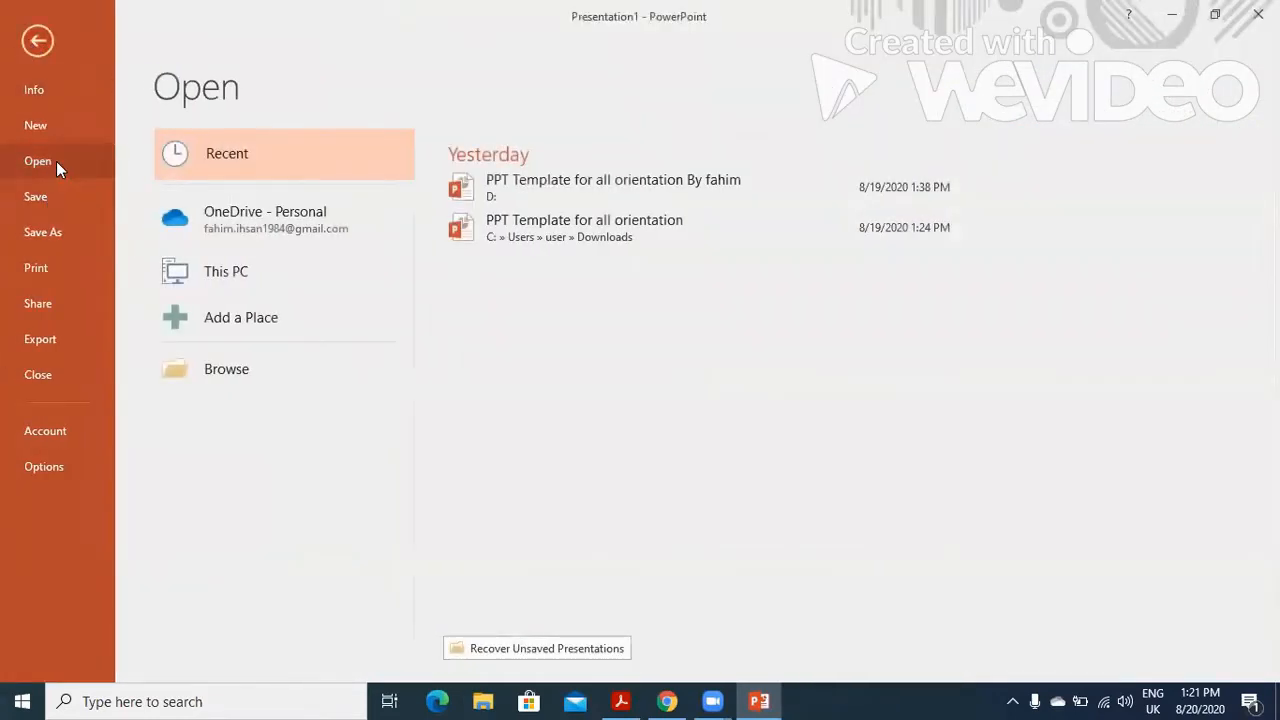
# - Browse to the source files folder on the Desktop
pyautogui.click(210, 371)
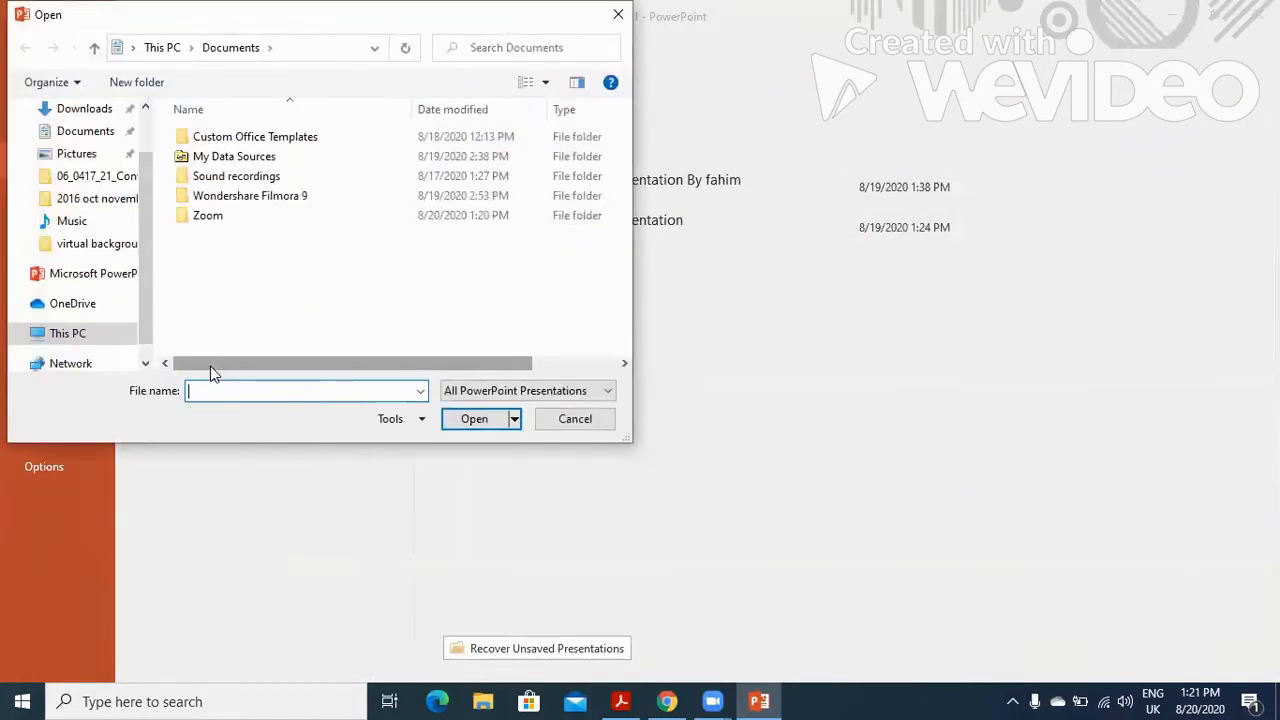
pyautogui.scroll(2, 145, 158)
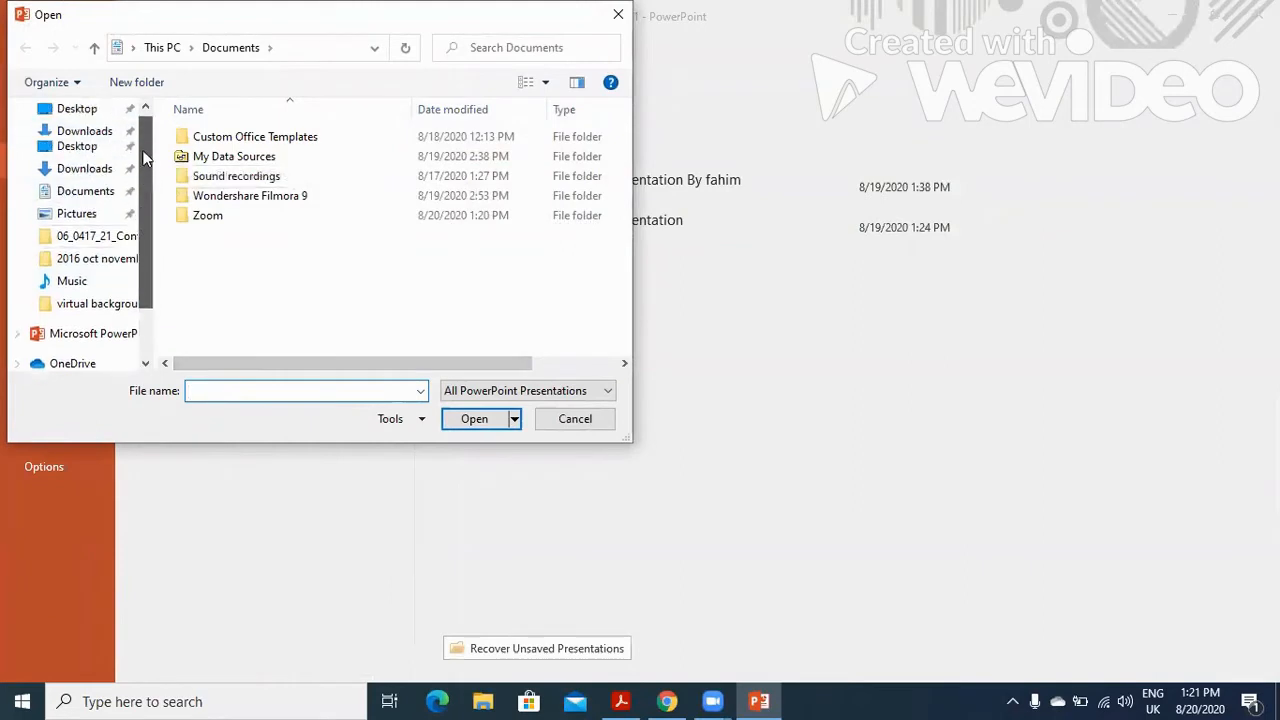
pyautogui.scroll(2, 145, 158)
pyautogui.click(77, 145)
pyautogui.click(297, 136)
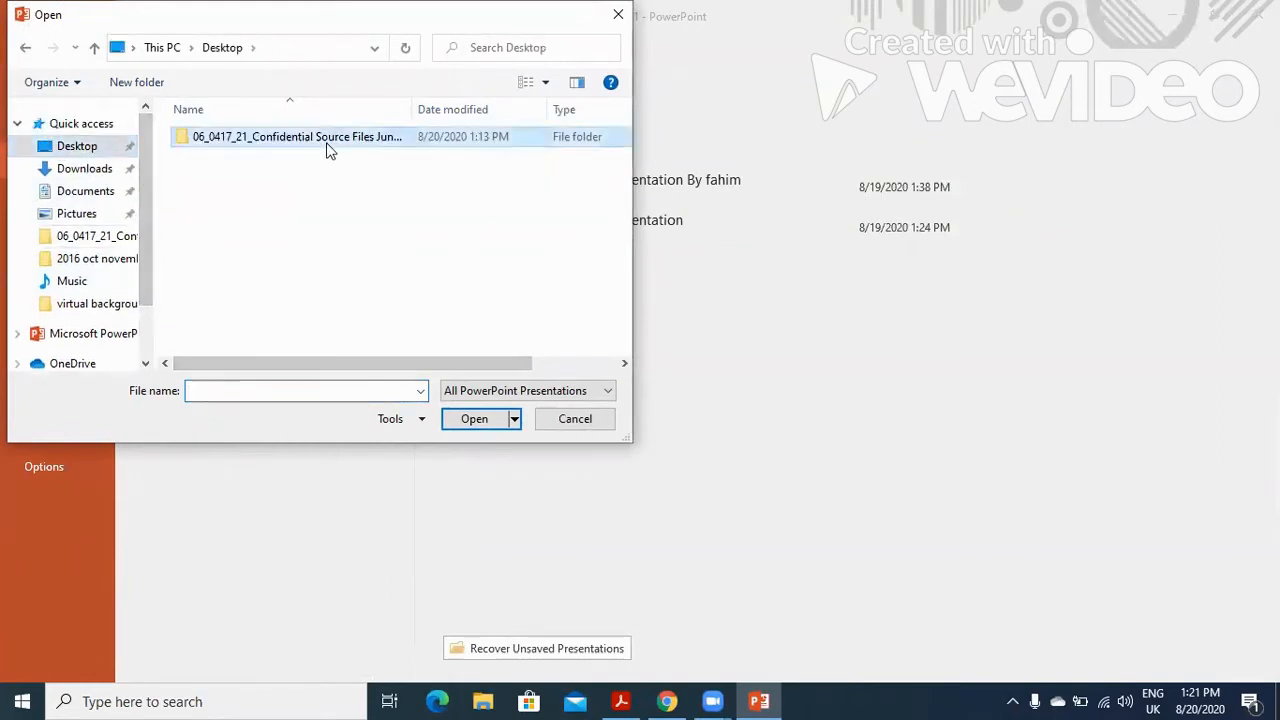
pyautogui.doubleClick(330, 137)
# - Show all file types and open the J219LITDAY file as a presentation
pyautogui.click(527, 390)
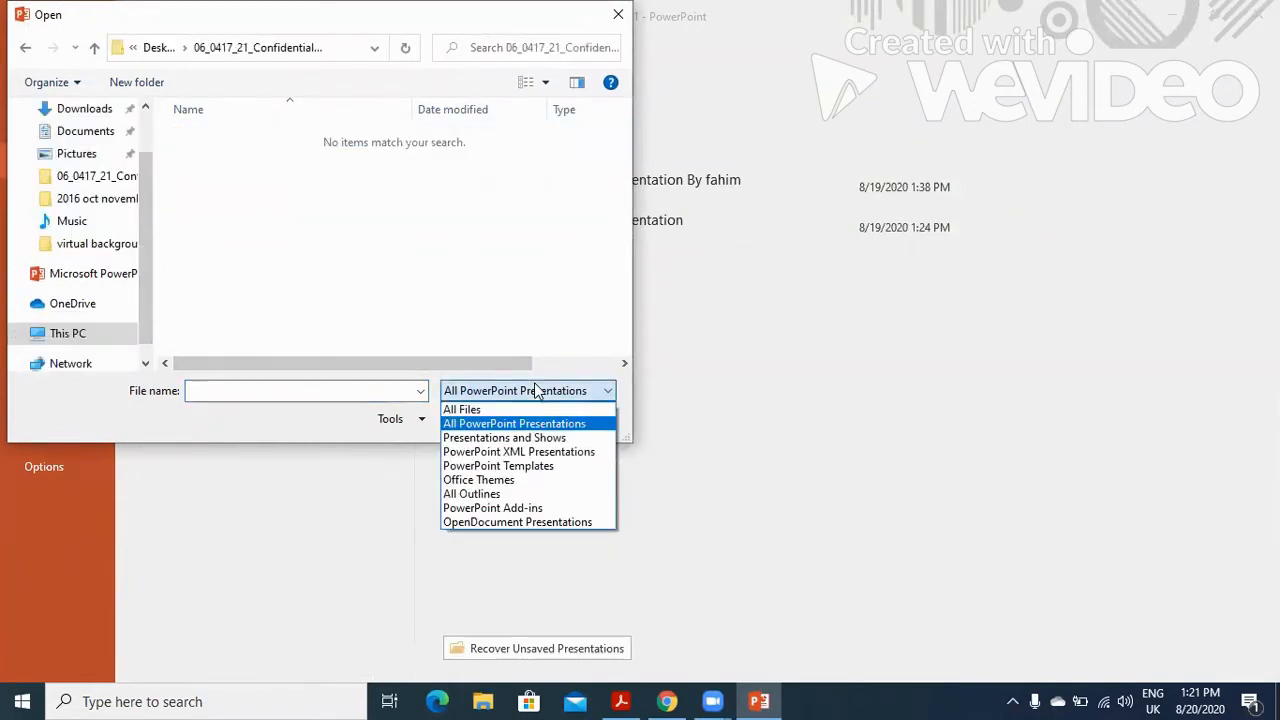
pyautogui.click(470, 408)
pyautogui.click(220, 294)
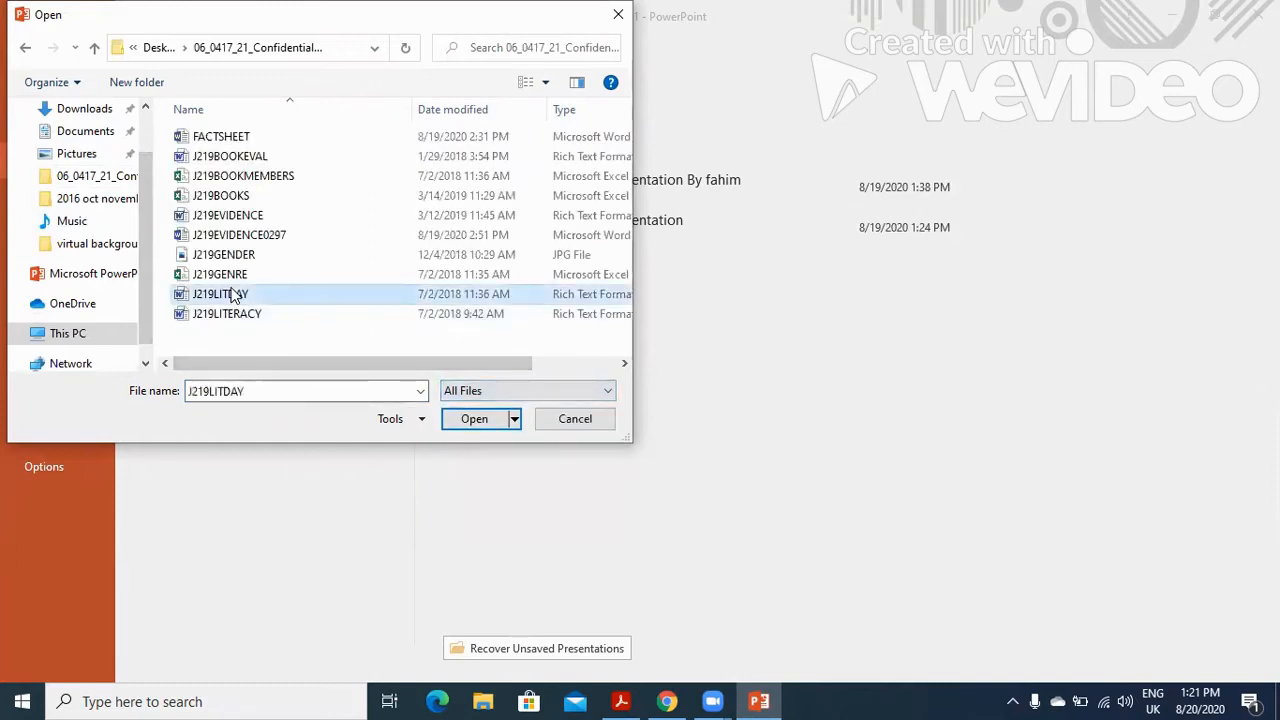
pyautogui.click(474, 418)
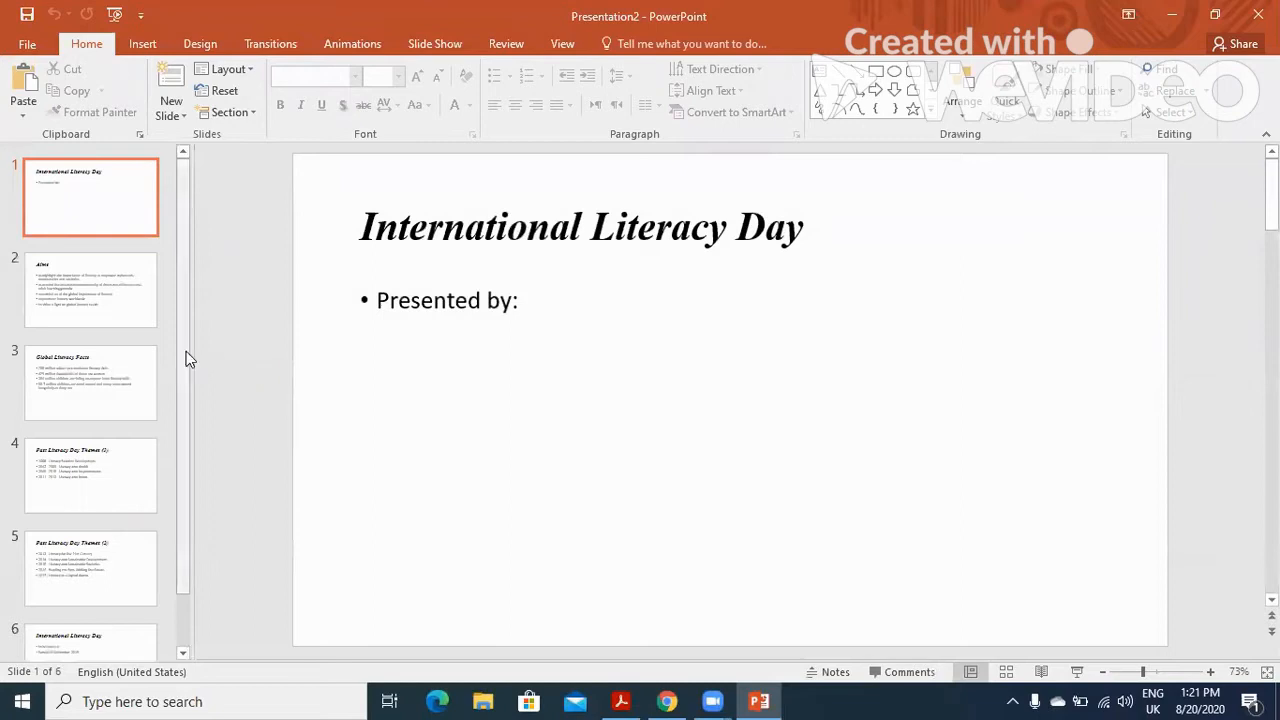
pyautogui.scroll(-1, 195, 480)
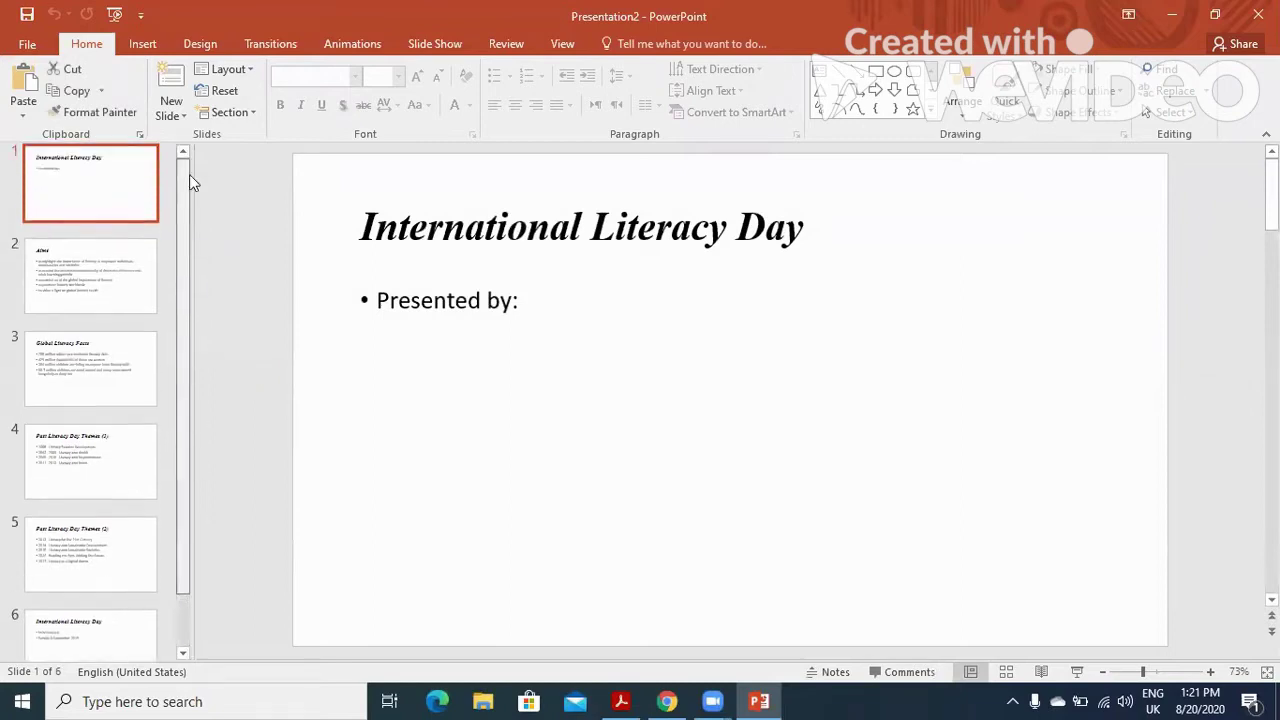
# - Highlight the slide 1 instruction in the task PDF and return to the presentation
pyautogui.click(621, 701)
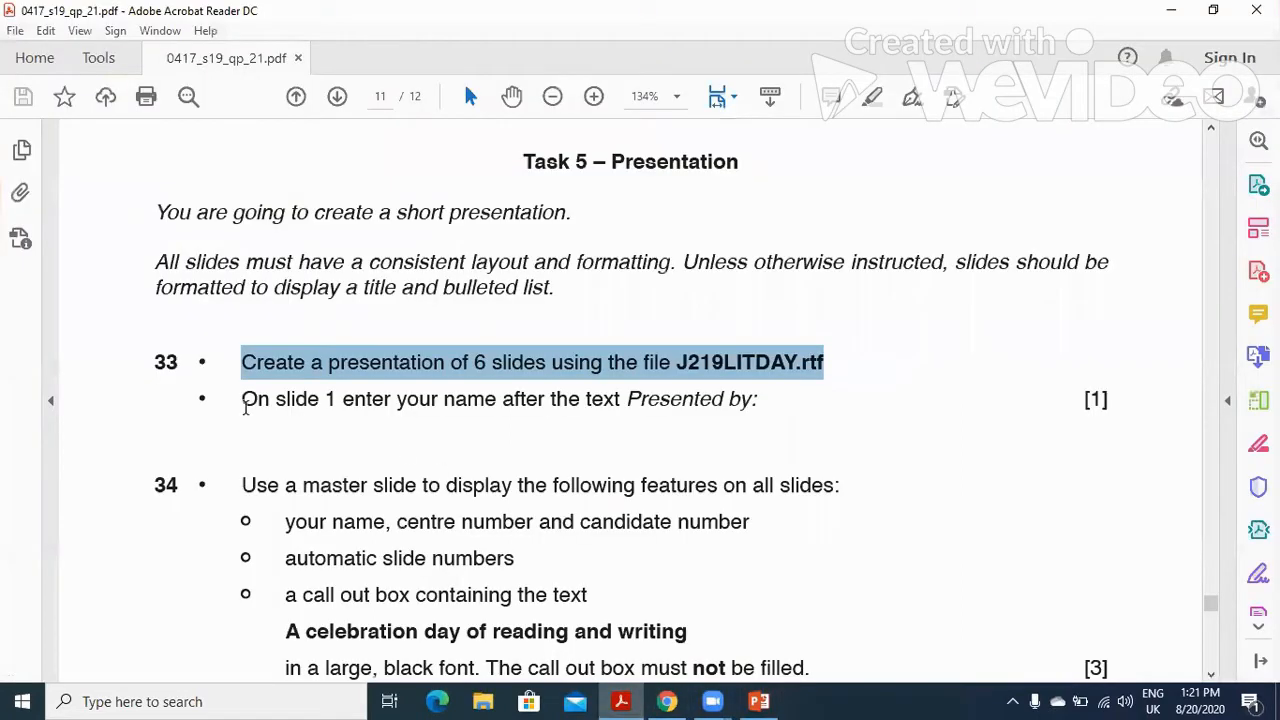
pyautogui.moveTo(242, 400); pyautogui.dragTo(758, 400)
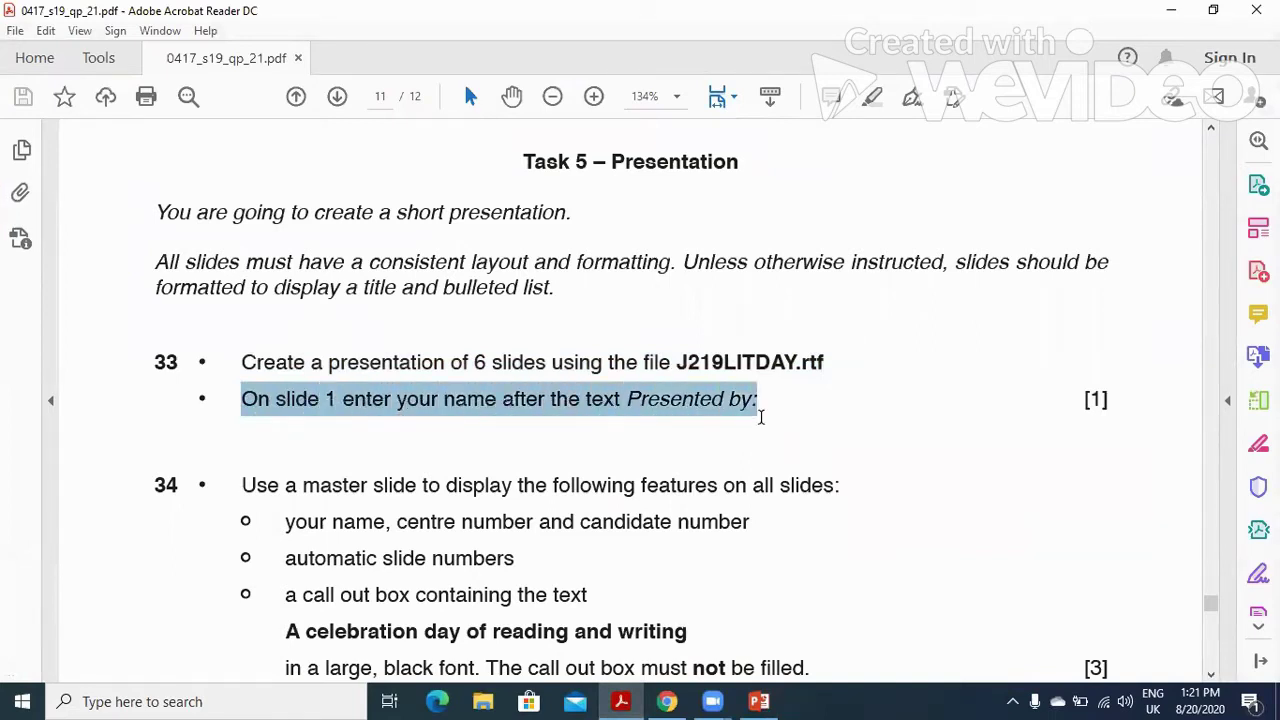
pyautogui.click(622, 700)
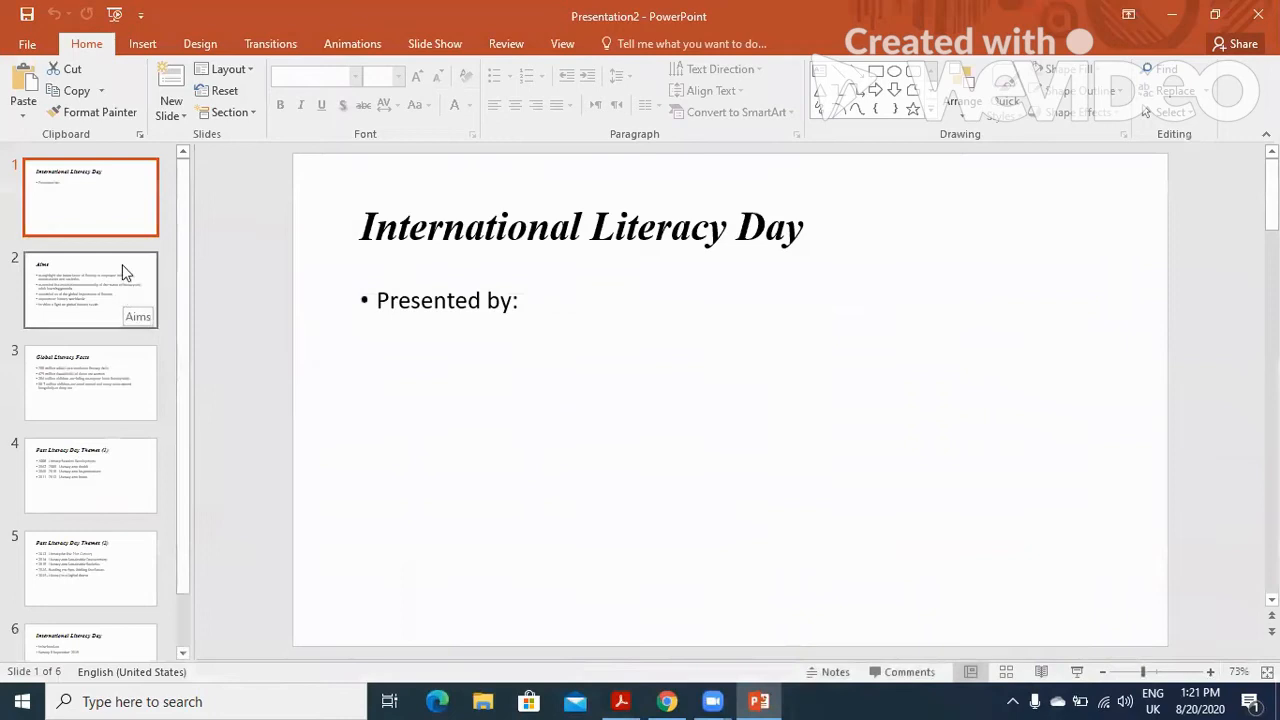
# - Add the presenter's name after 'Presented by:' on slide 1, checking against the PDF
pyautogui.click(510, 301)
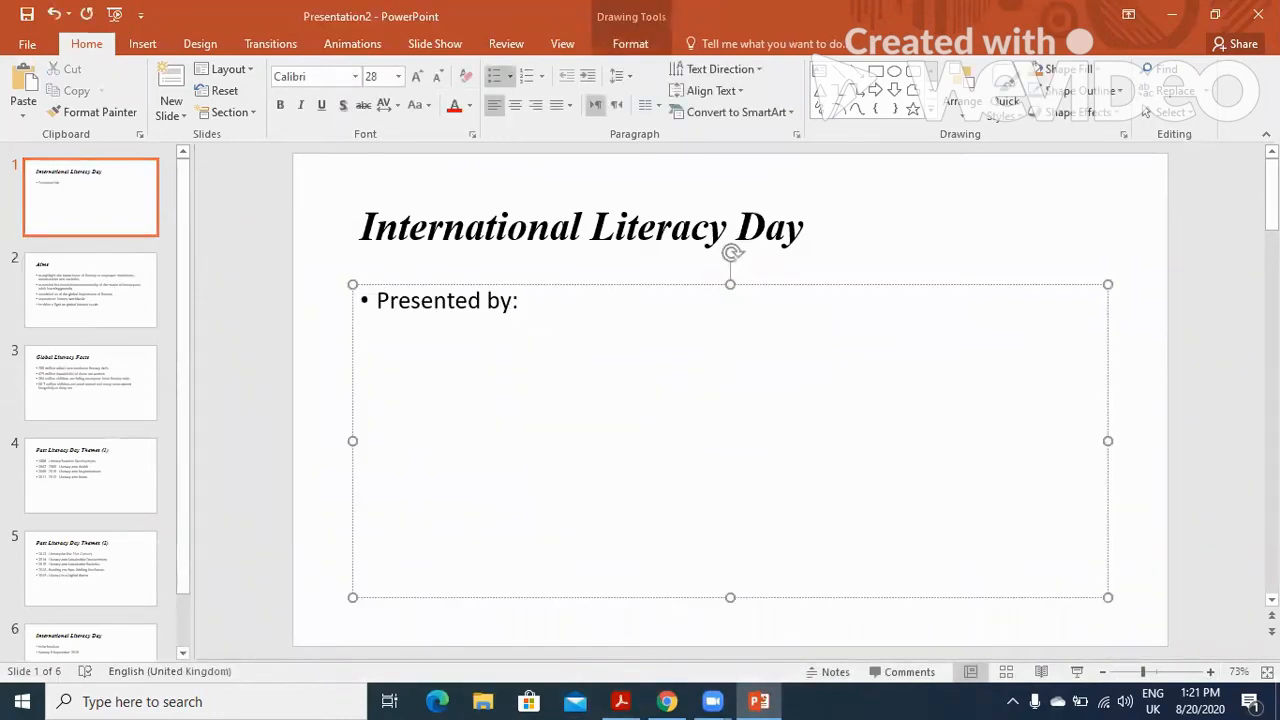
pyautogui.write('Fahim ')
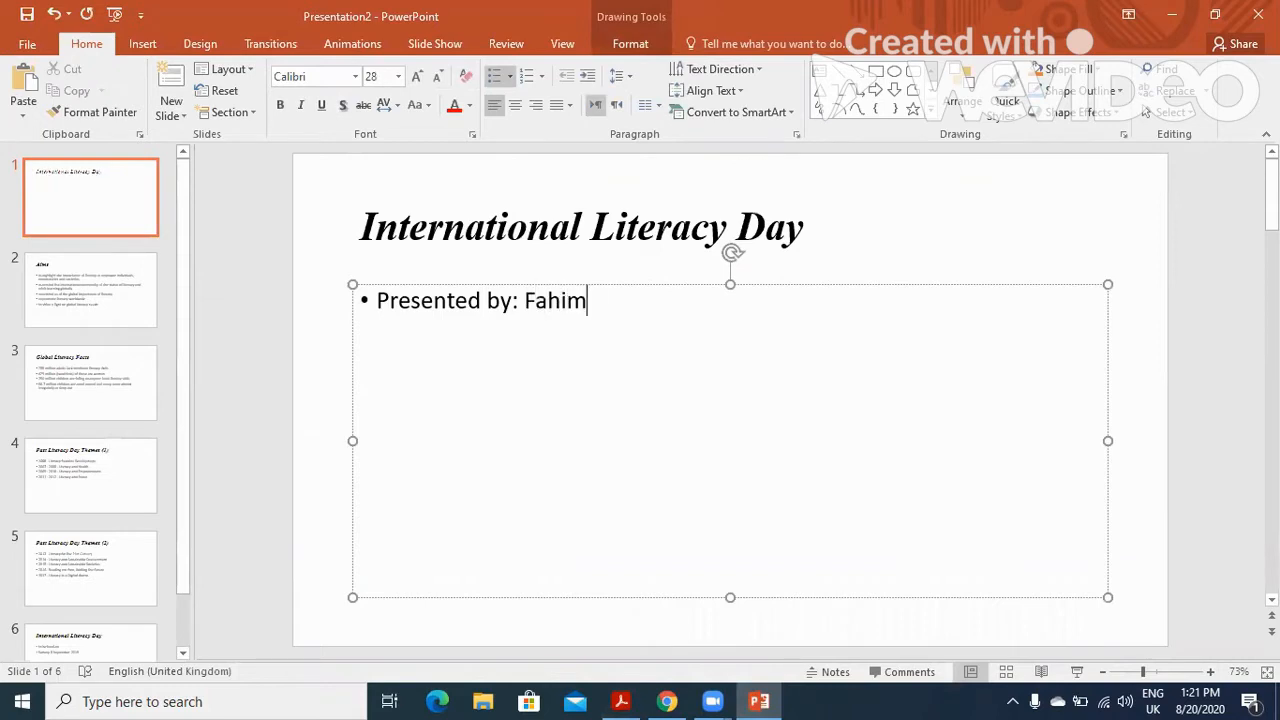
pyautogui.write('Ihsan')
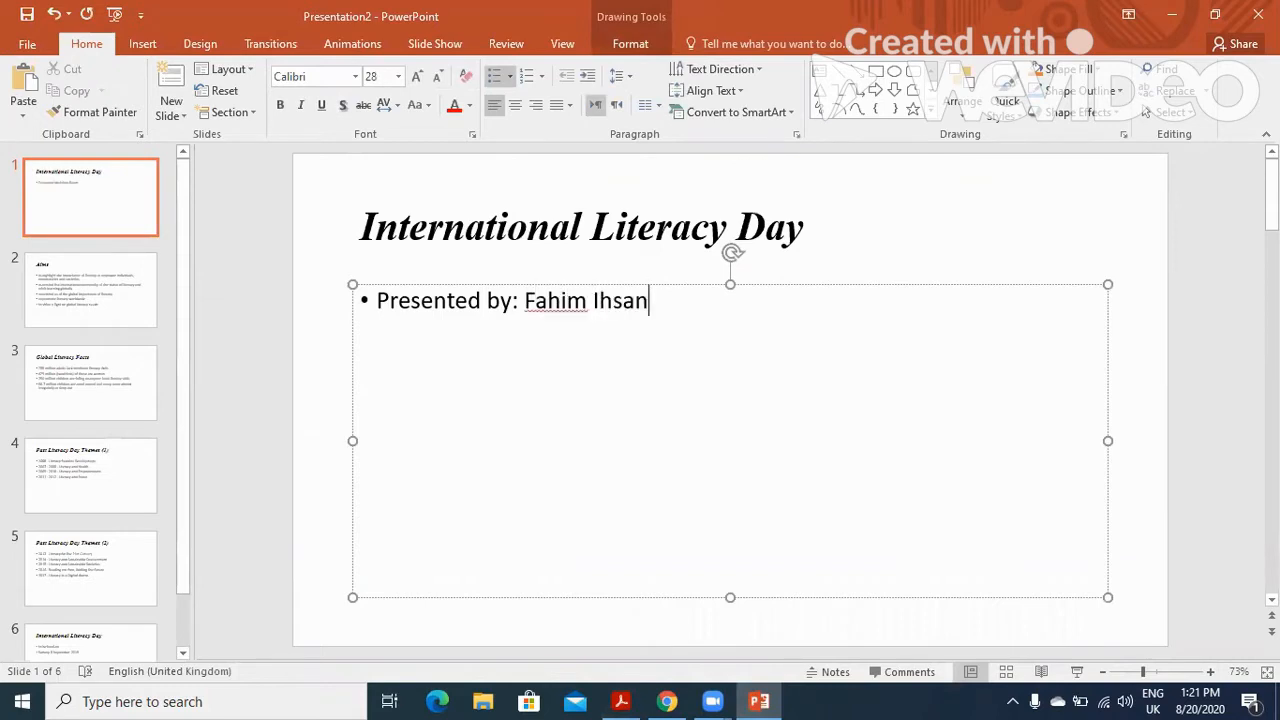
pyautogui.click(621, 701)
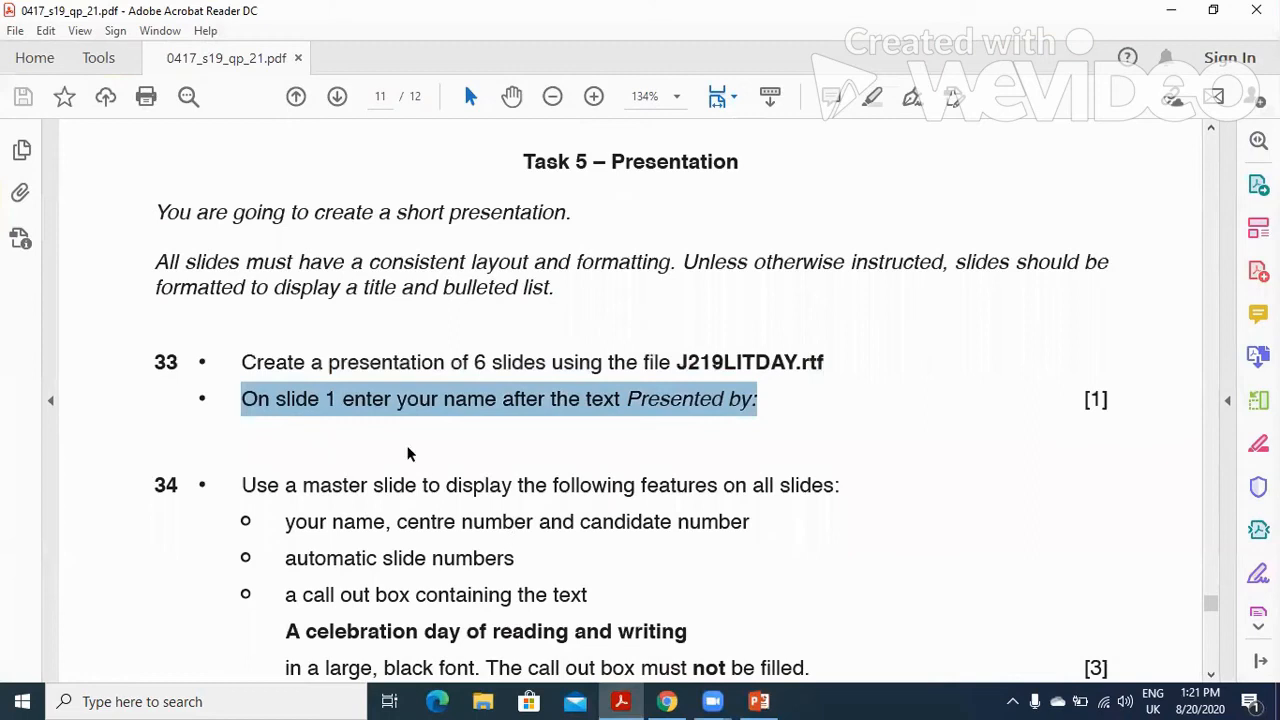
pyautogui.click(621, 701)
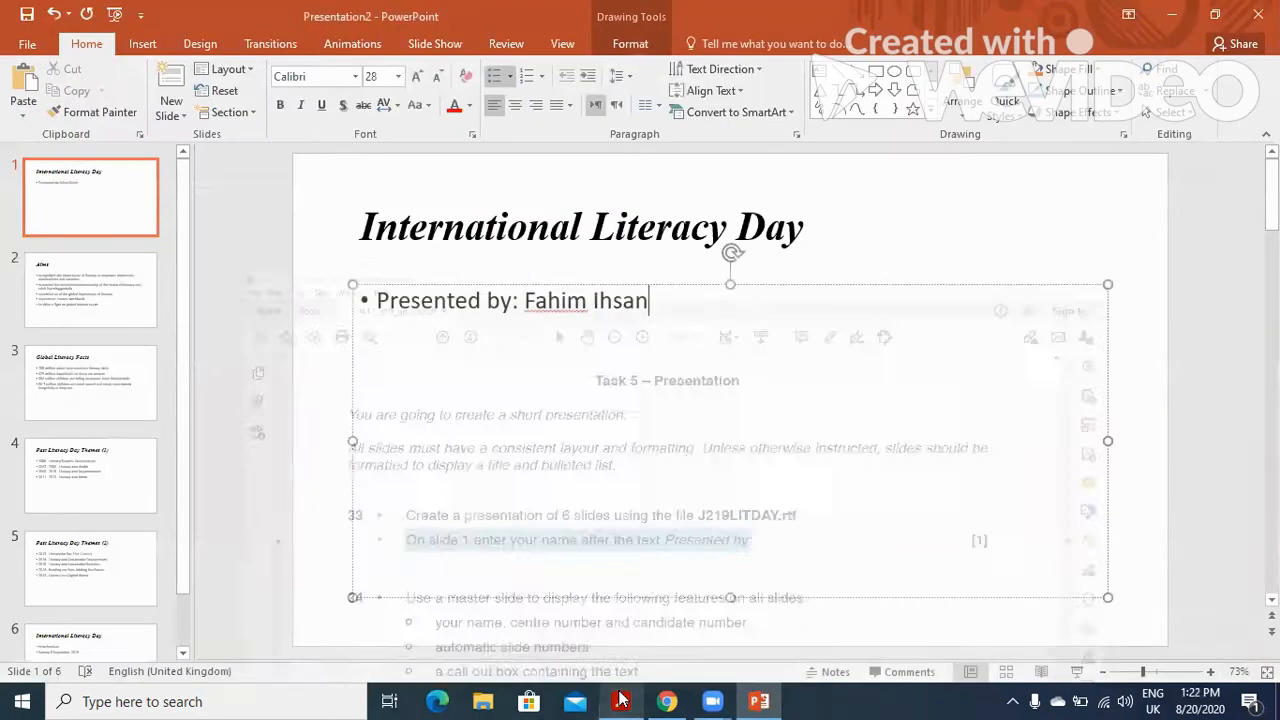
# - Switch to Slide Master view and select the top-level slide master
pyautogui.click(90, 382)
pyautogui.click(90, 196)
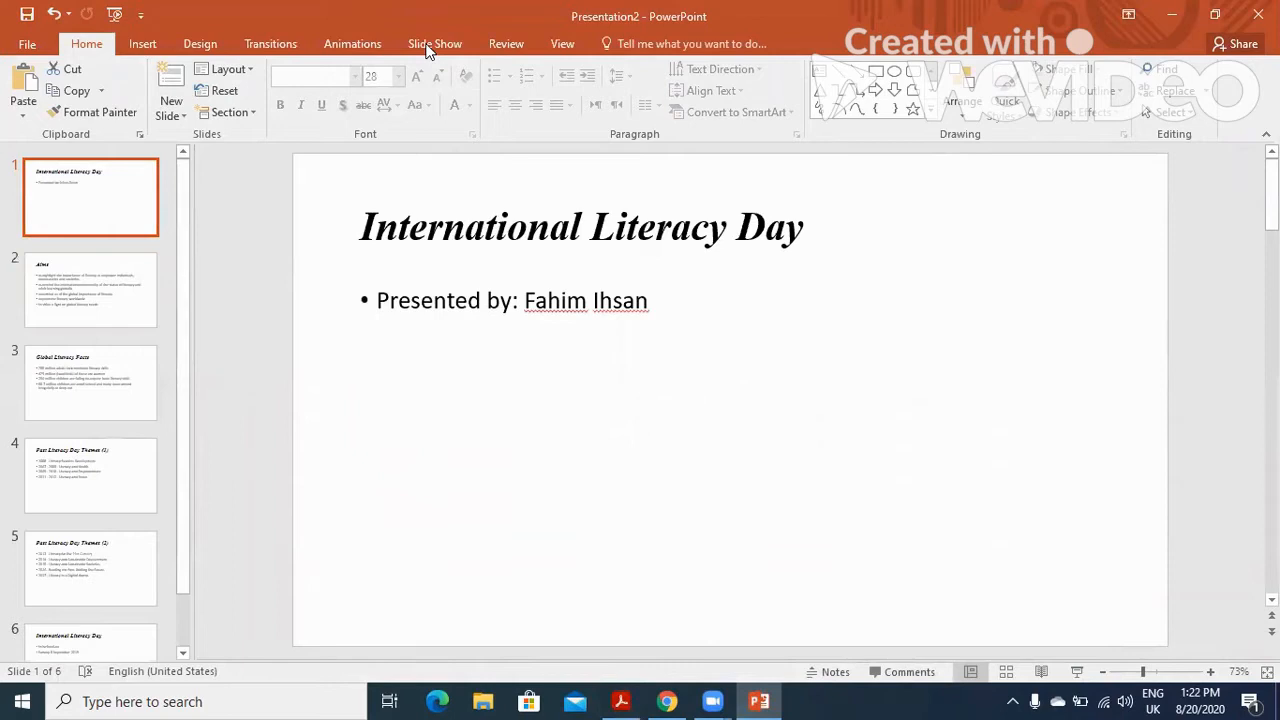
pyautogui.click(562, 43)
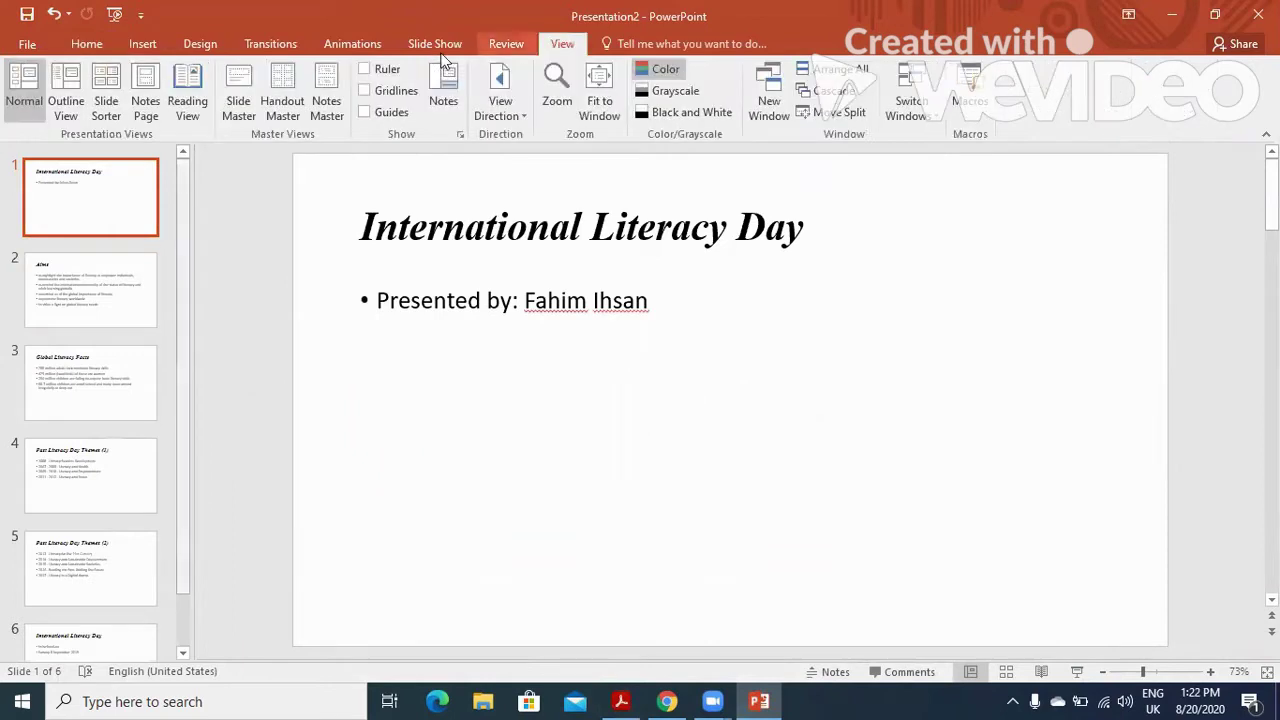
pyautogui.click(240, 95)
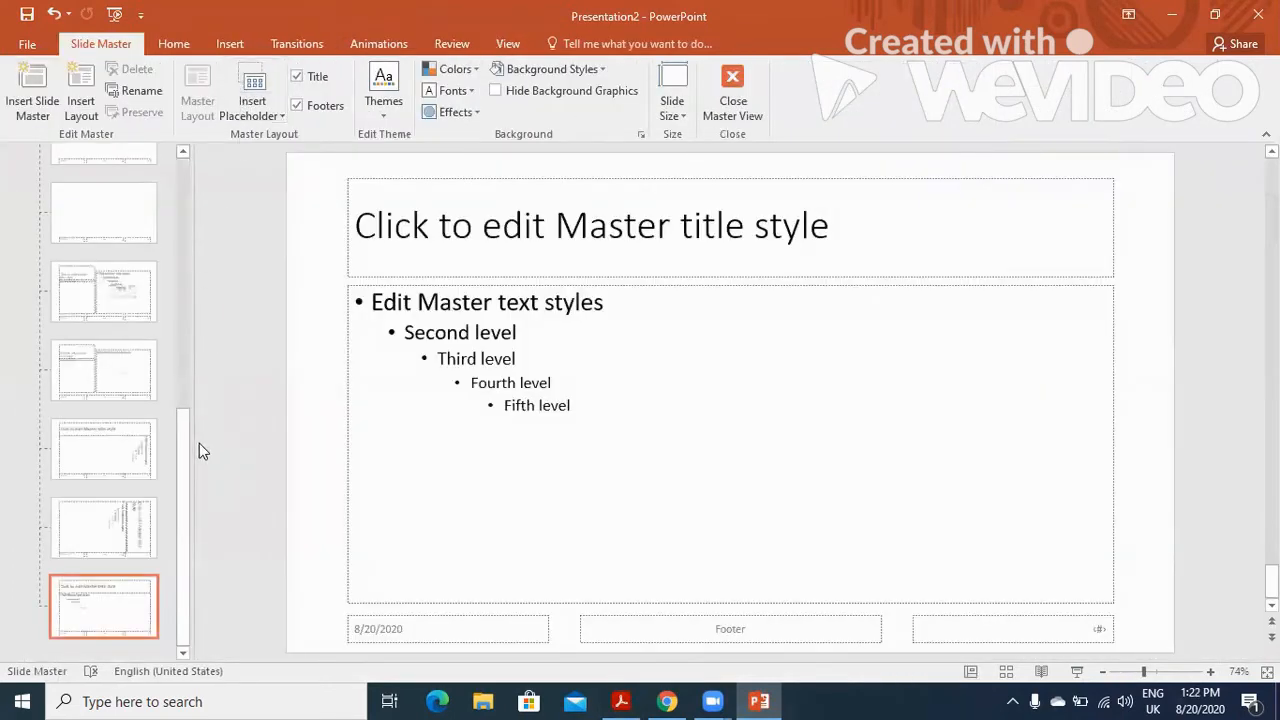
pyautogui.scroll(5, 193, 400)
pyautogui.click(73, 204)
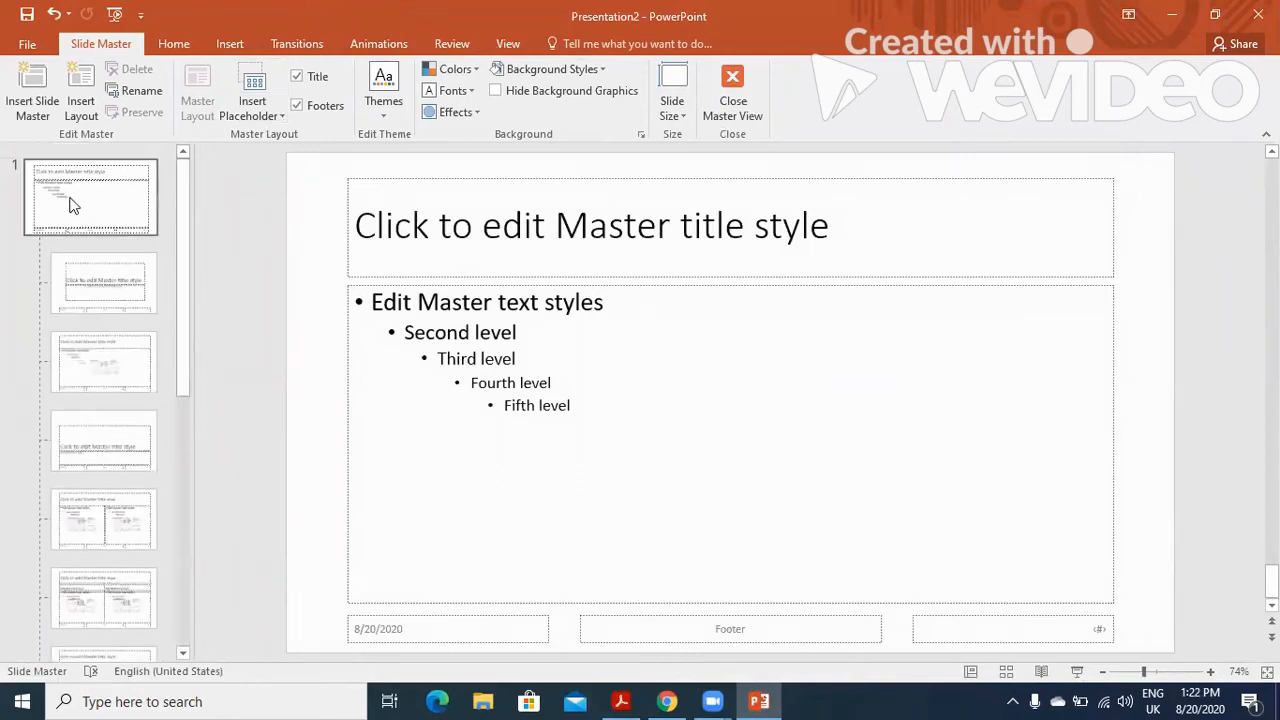
# - Mark the name/centre/candidate requirement, then enter name, OM032 and 0297 in the master's middle footer
pyautogui.click(621, 700)
pyautogui.scroll(-1, 539, 525)
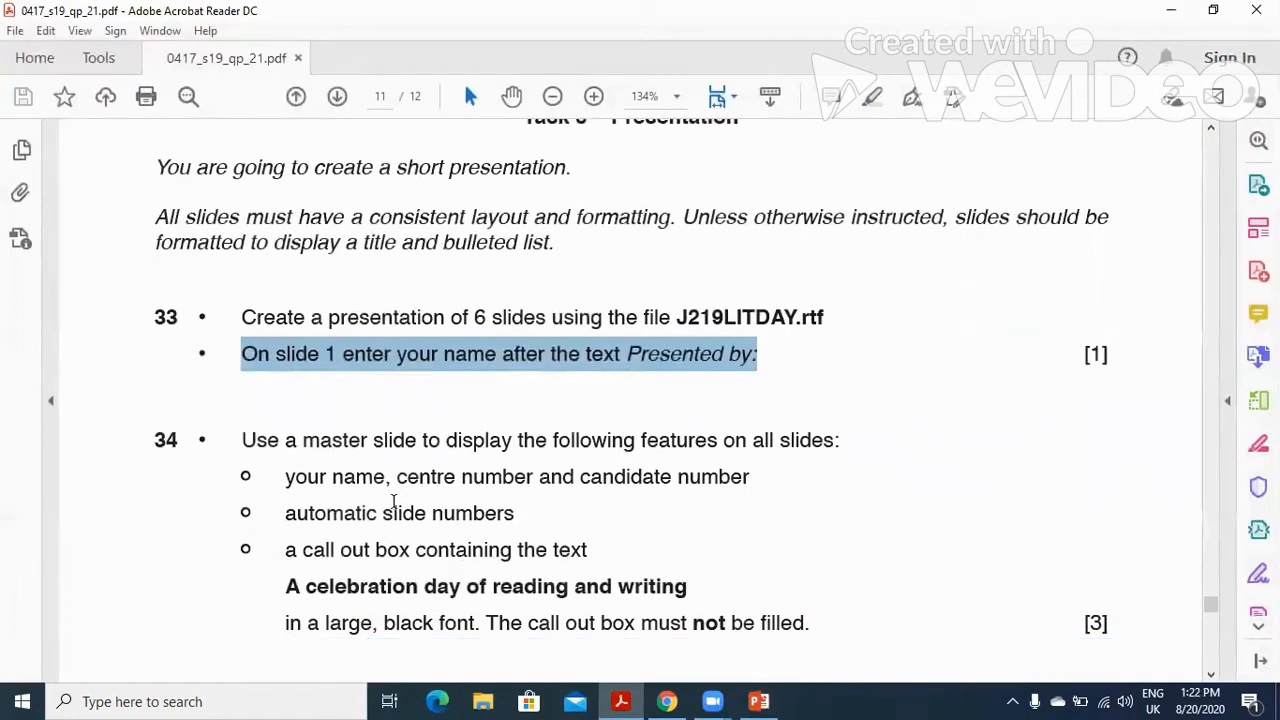
pyautogui.moveTo(280, 476); pyautogui.dragTo(731, 497)
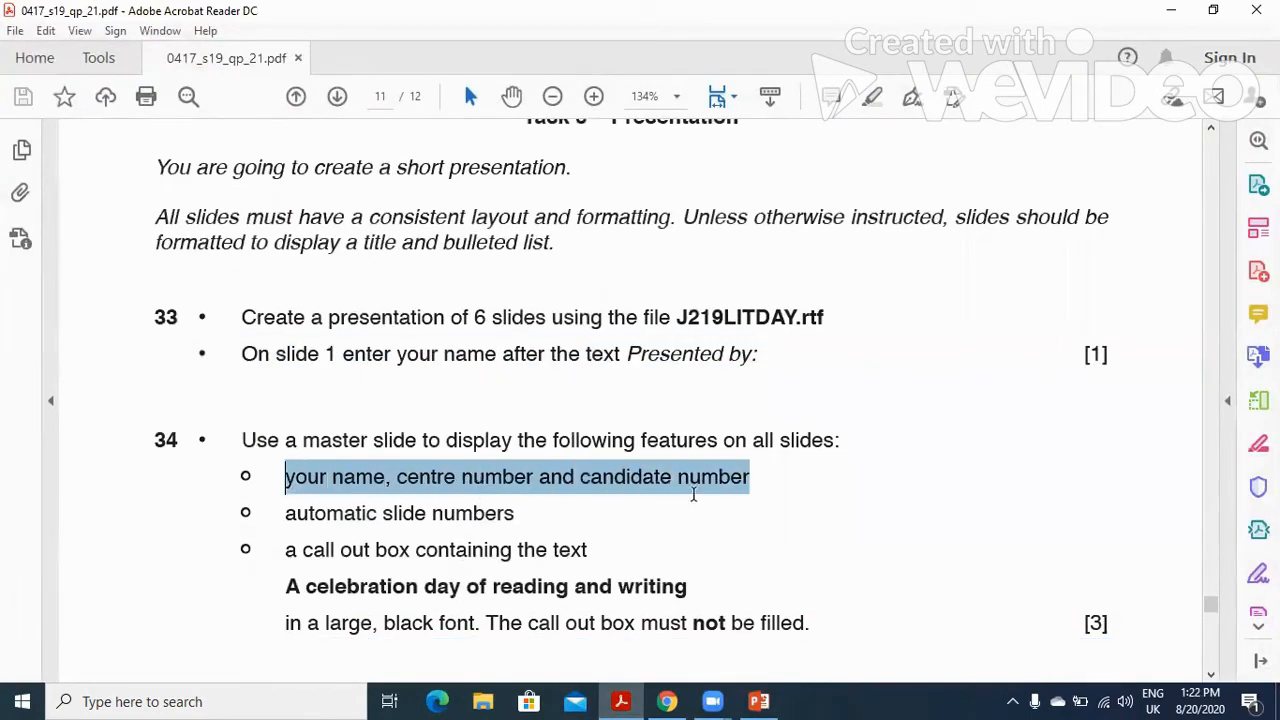
pyautogui.click(620, 700)
pyautogui.click(730, 628)
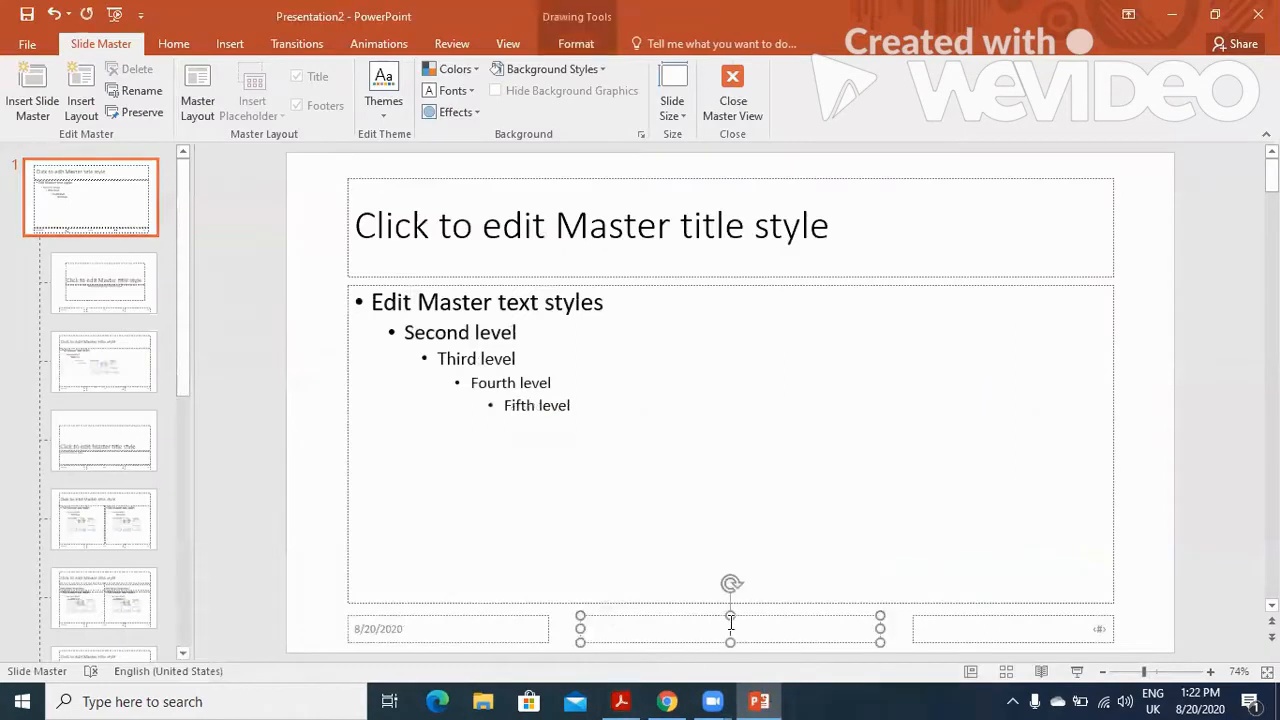
pyautogui.write('Fahim')
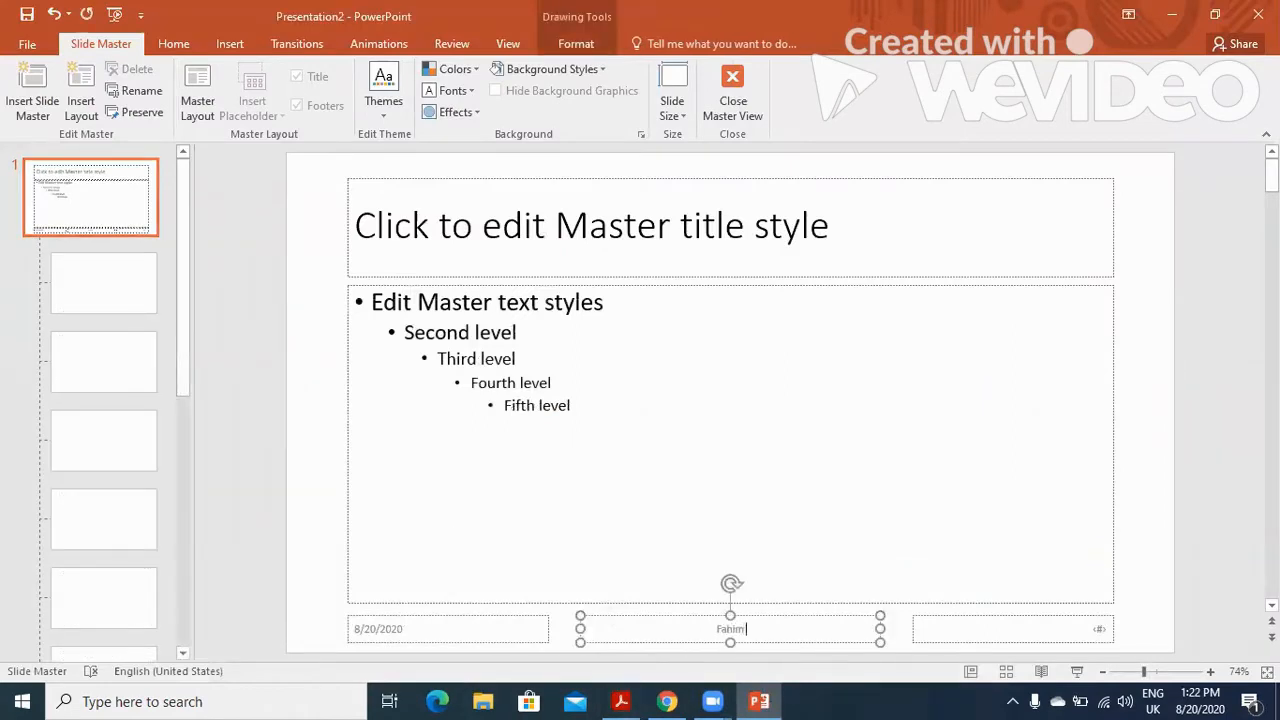
pyautogui.write(' OM032')
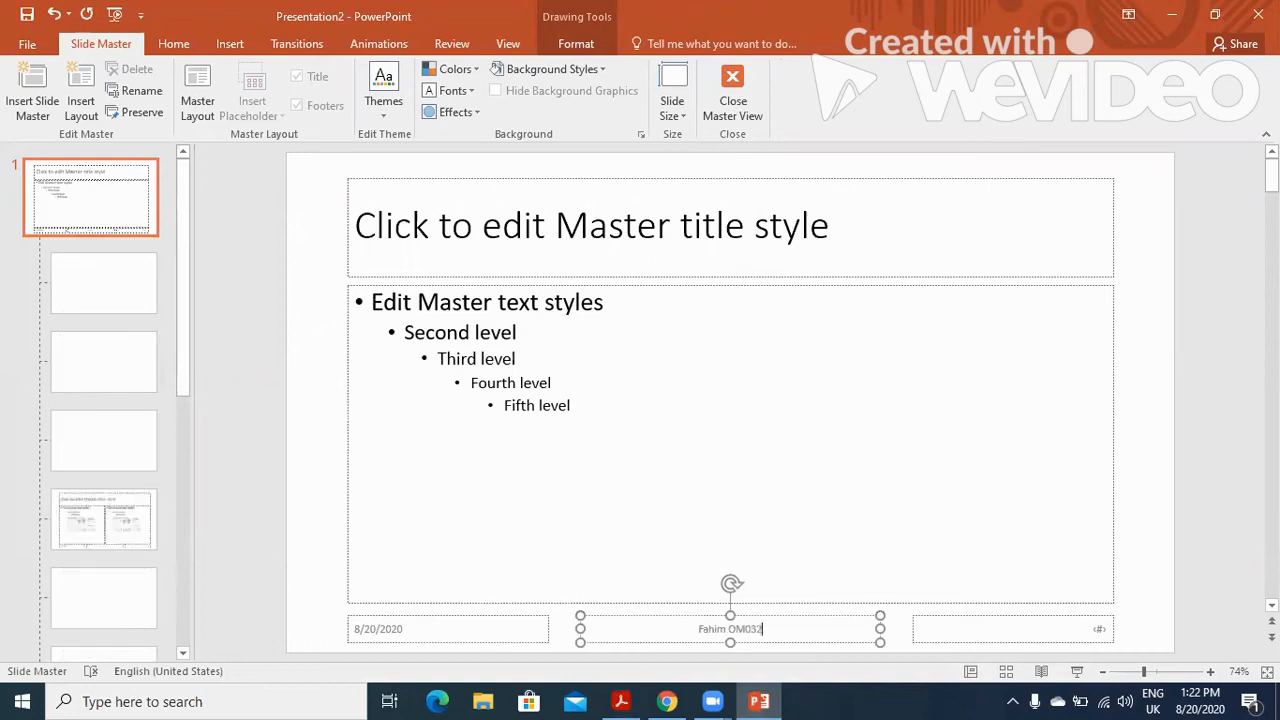
pyautogui.write(' 0297')
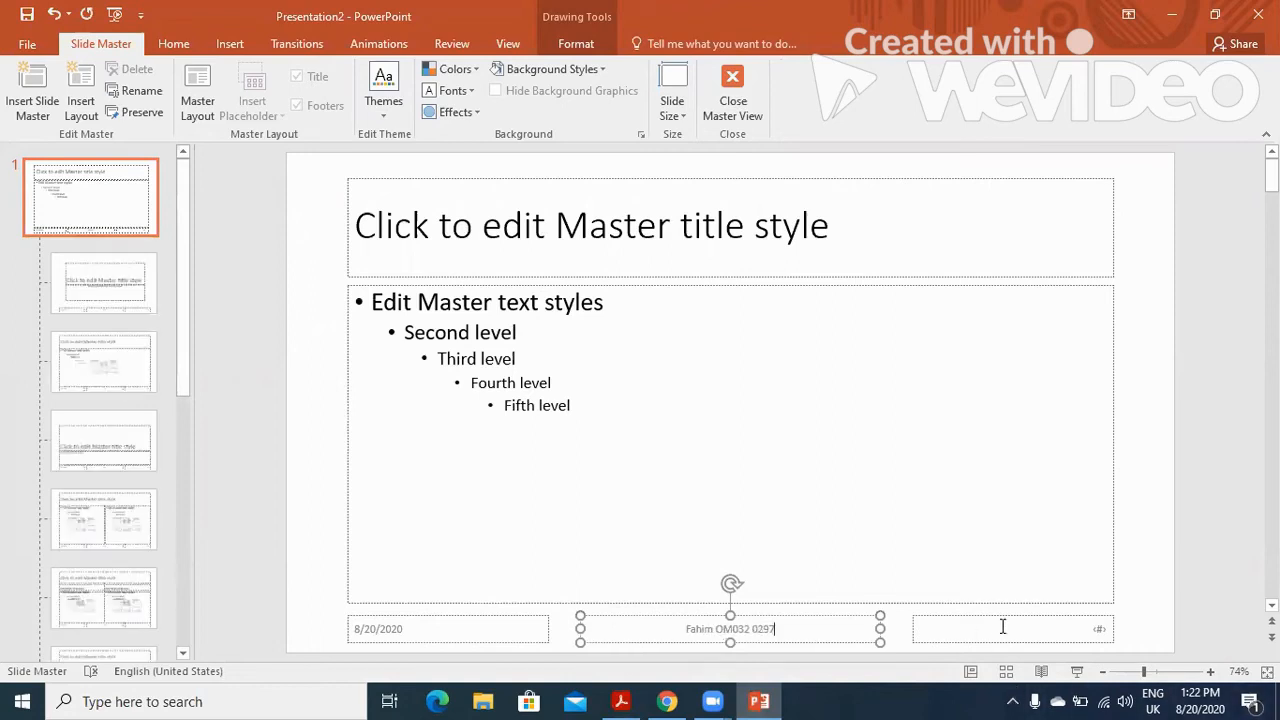
# - Turn on slide numbers and the footer for all slides via Header & Footer, then return to the paper
pyautogui.click(231, 45)
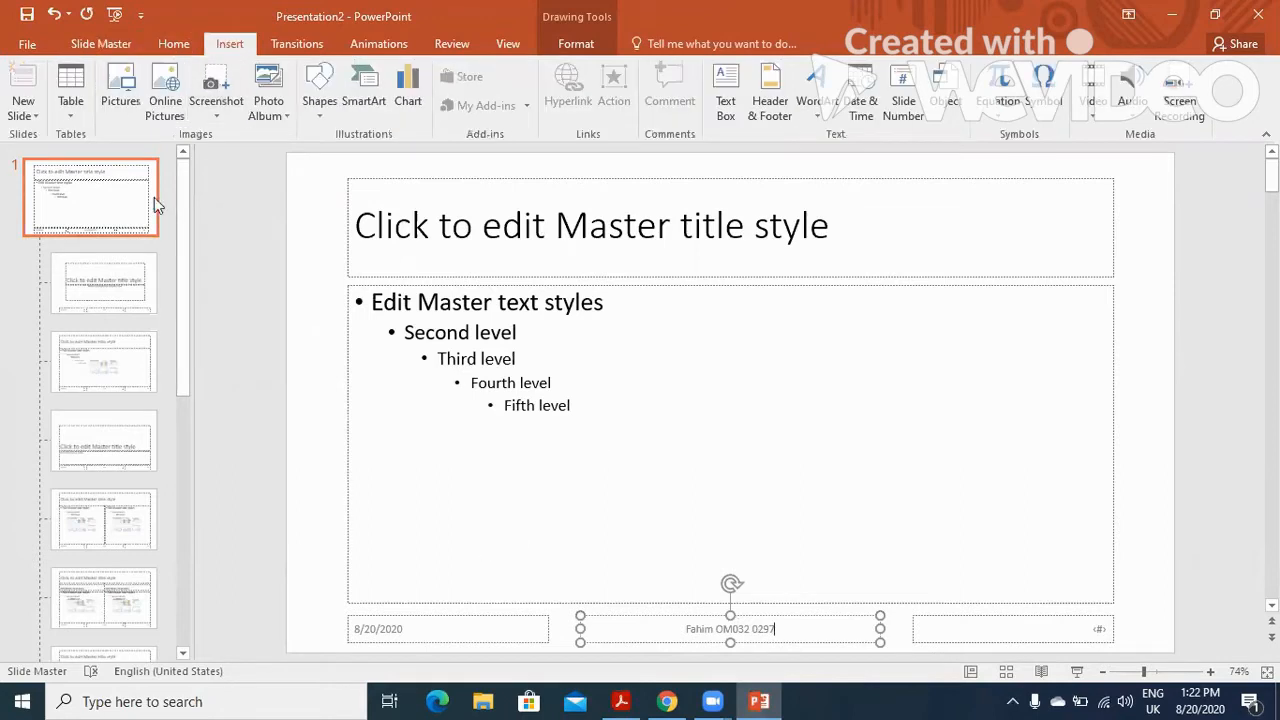
pyautogui.click(775, 105)
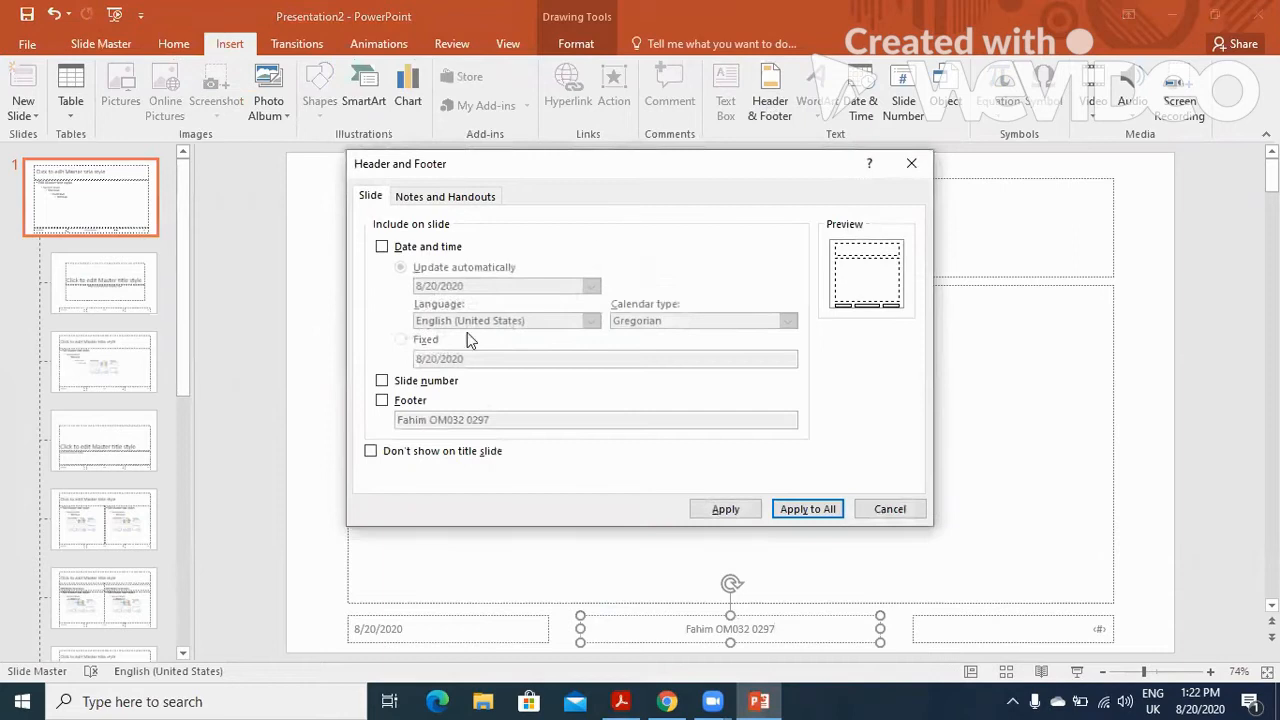
pyautogui.click(382, 381)
pyautogui.click(382, 400)
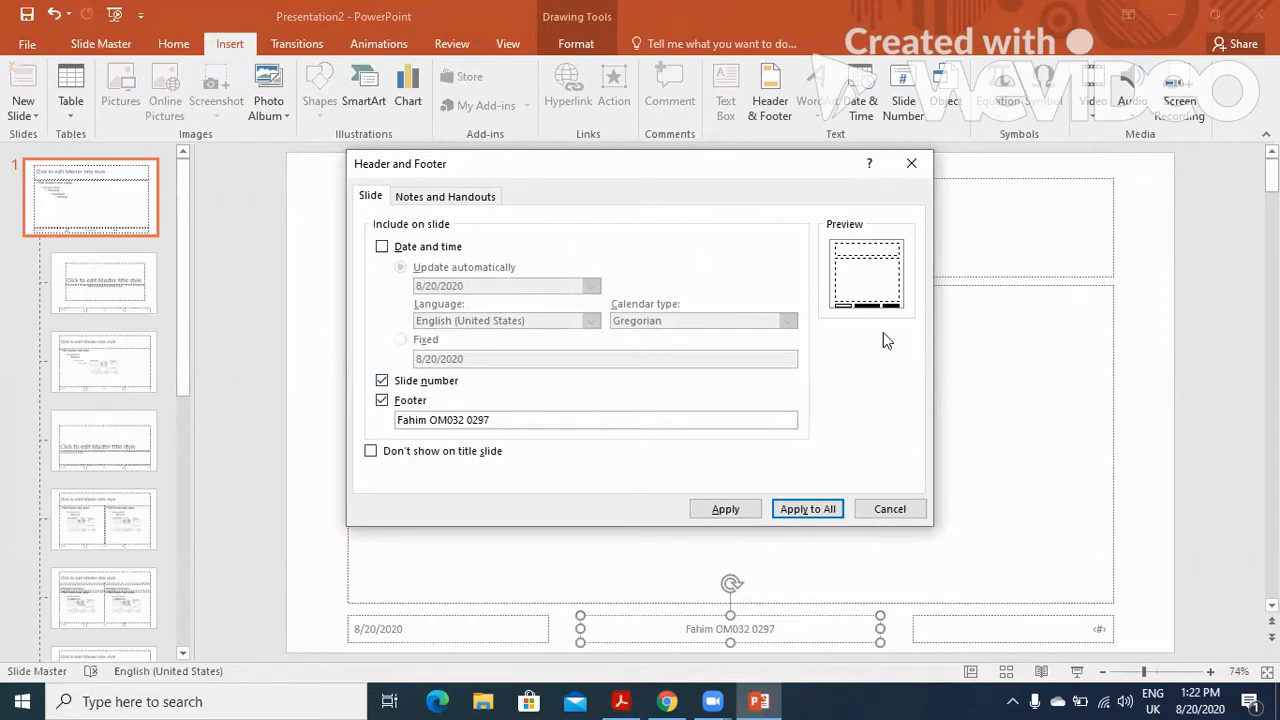
pyautogui.click(808, 509)
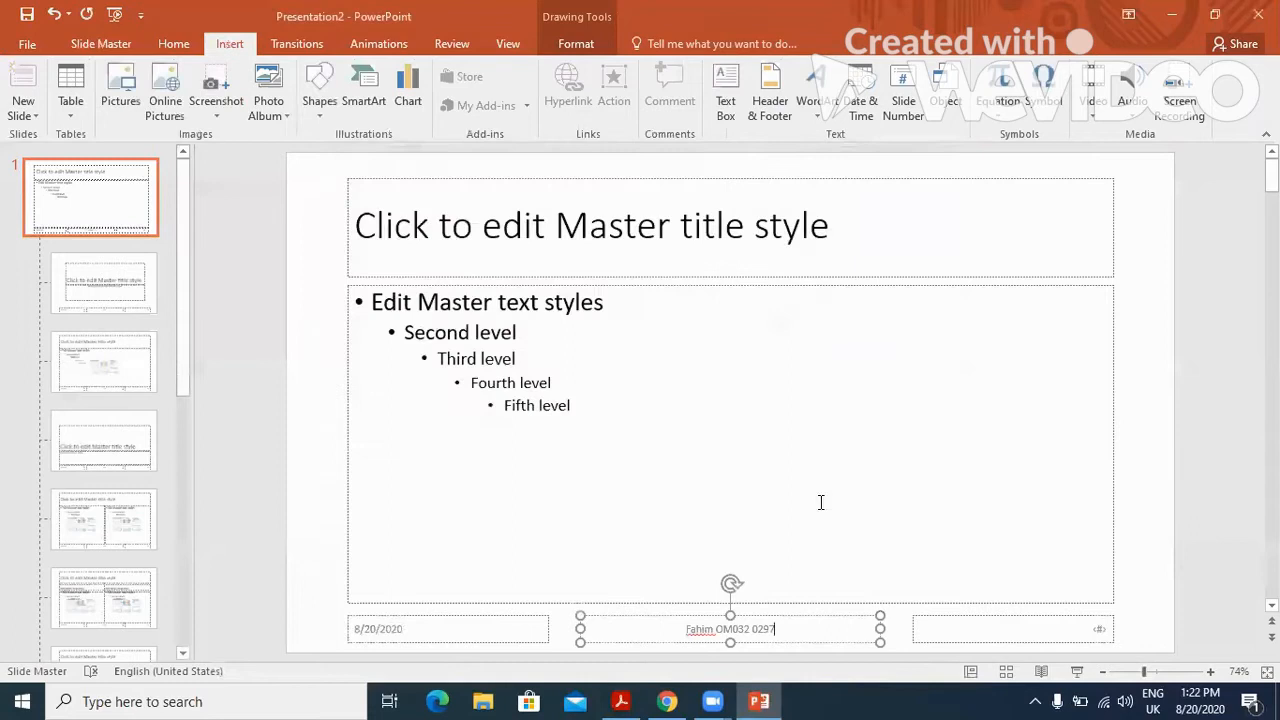
pyautogui.click(620, 701)
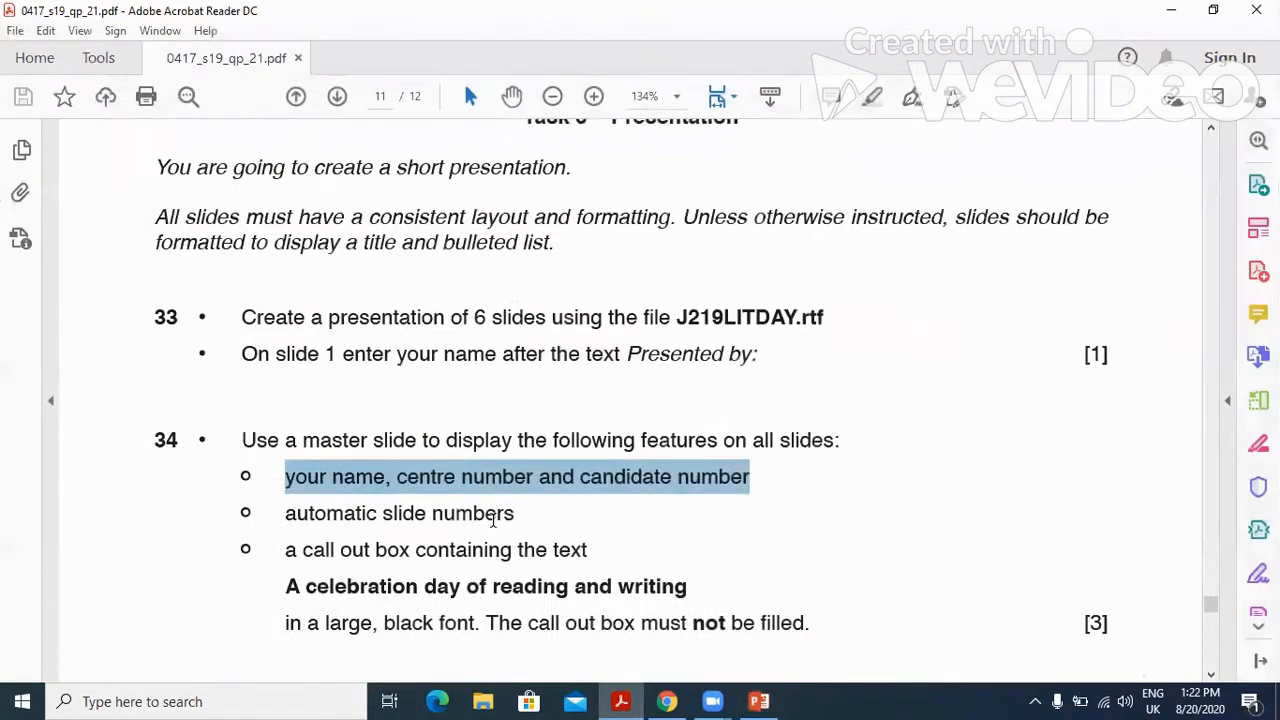
pyautogui.scroll(-1, 480, 525)
# - Mark the call-out requirement and select 'A celebration day of reading and writing' to copy
pyautogui.moveTo(285, 505); pyautogui.dragTo(587, 505)
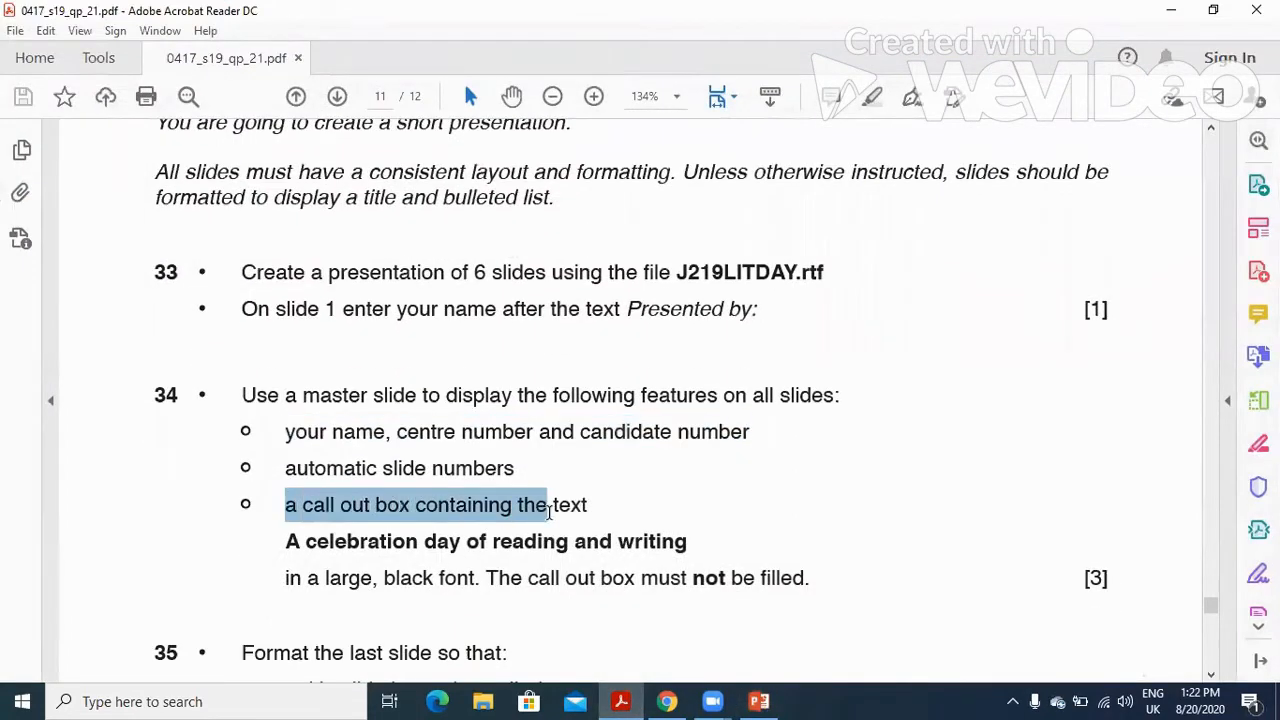
pyautogui.moveTo(285, 541); pyautogui.dragTo(687, 545)
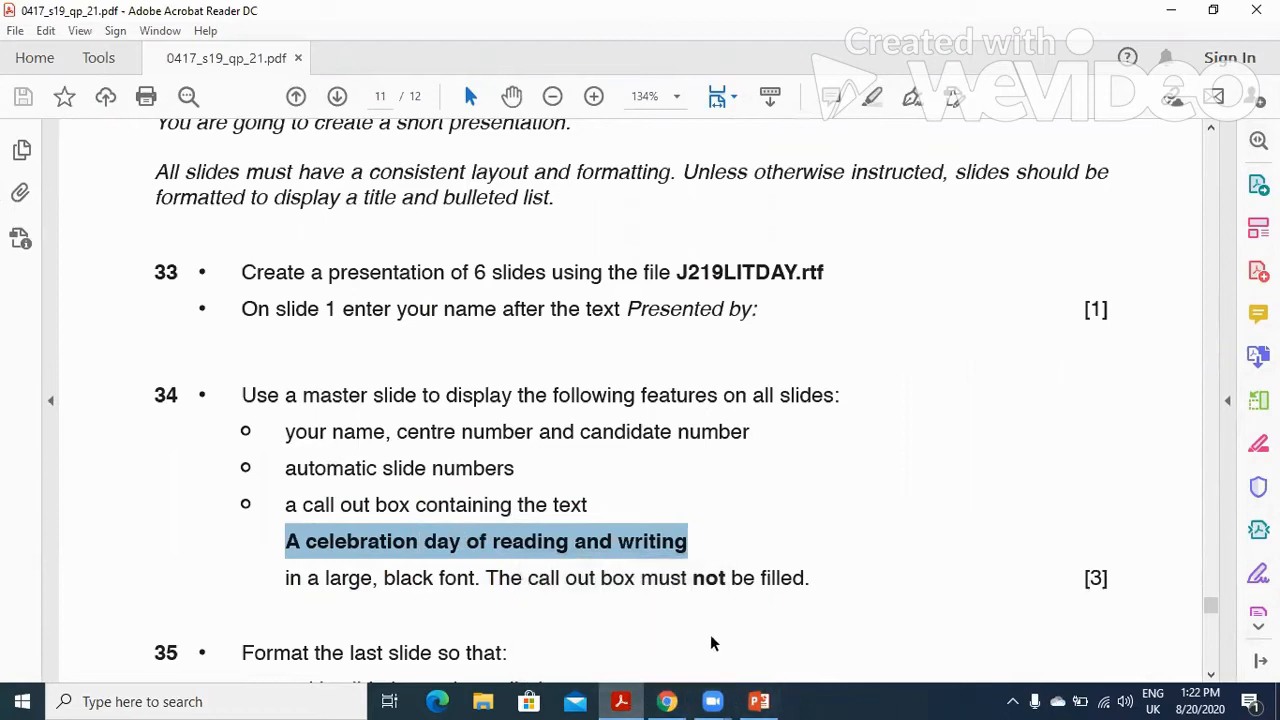
# - Draw an oval callout near the bottom-right corner of the slide master
pyautogui.click(759, 701)
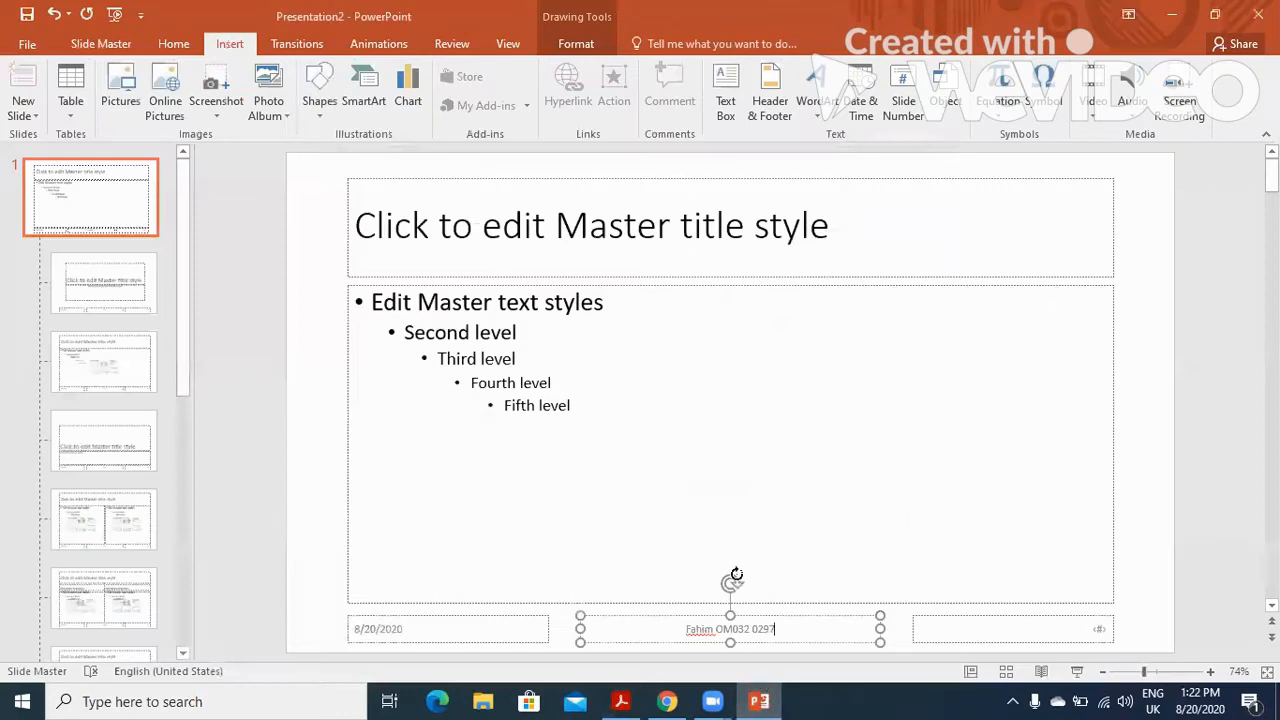
pyautogui.click(762, 541)
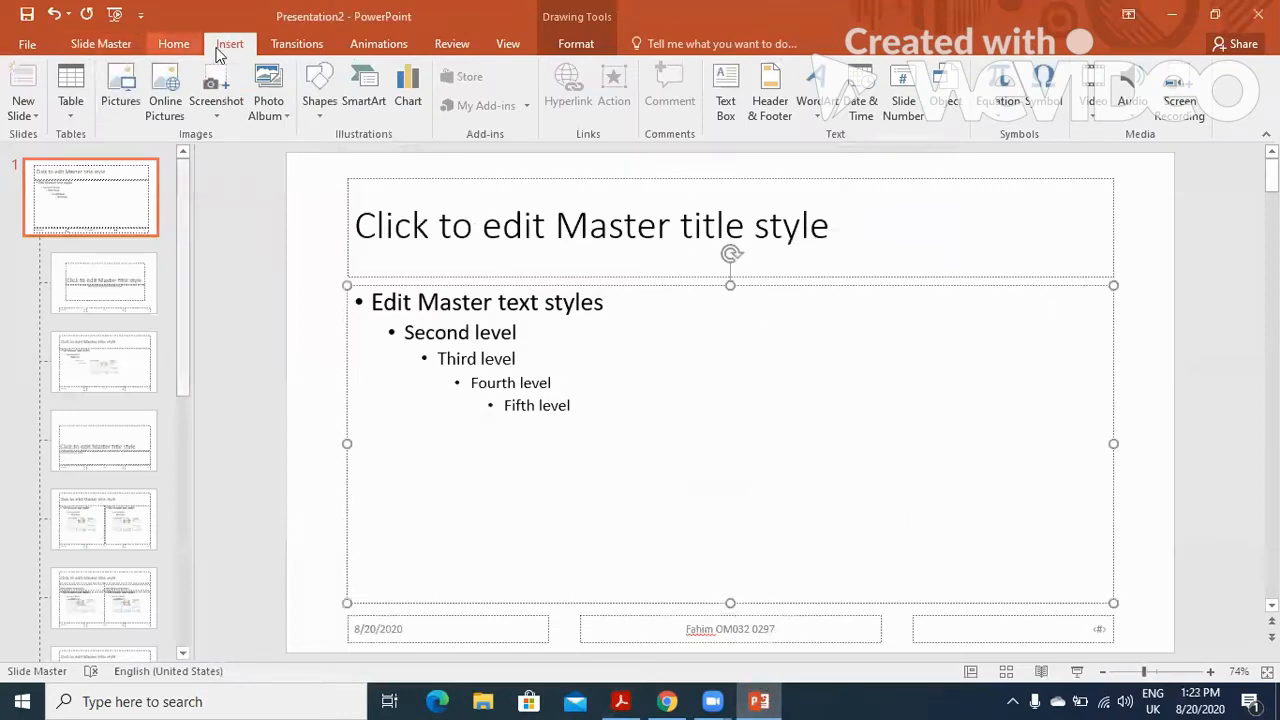
pyautogui.click(319, 100)
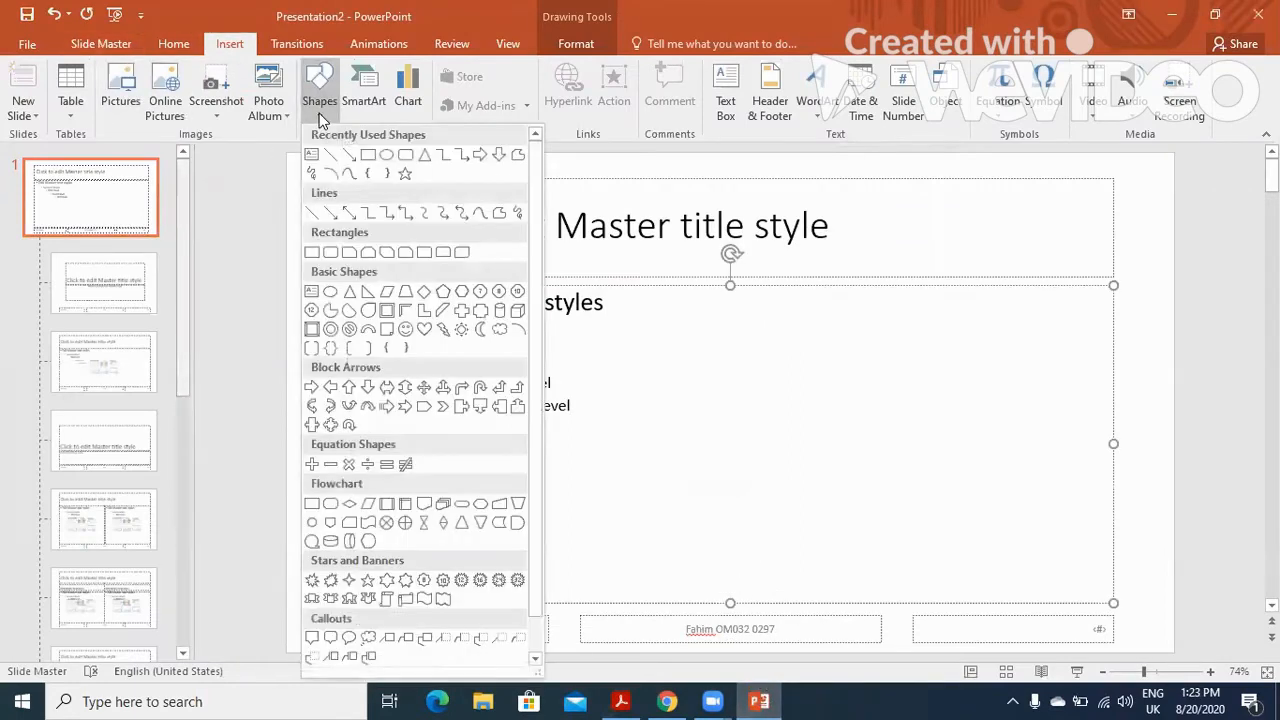
pyautogui.click(349, 638)
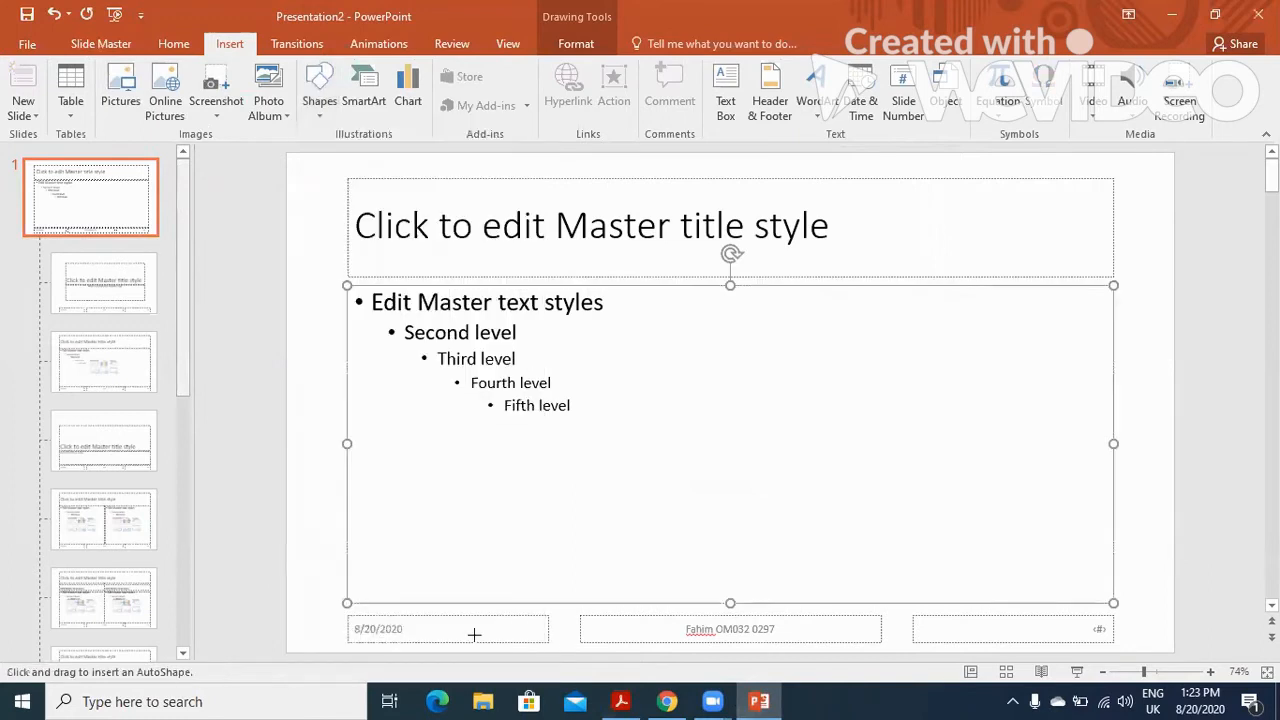
pyautogui.moveTo(915, 460); pyautogui.dragTo(1098, 582)
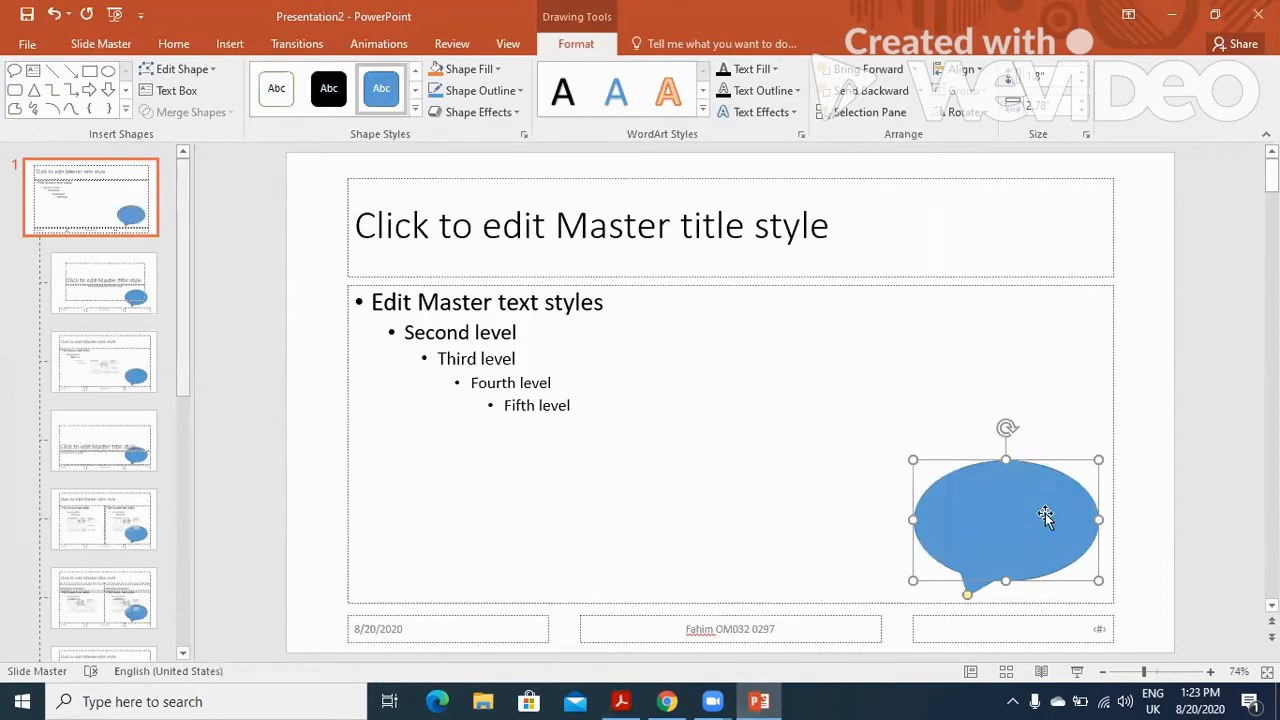
# - Paste 'A celebration day of reading and writing' into the callout
pyautogui.rightClick(1020, 498)
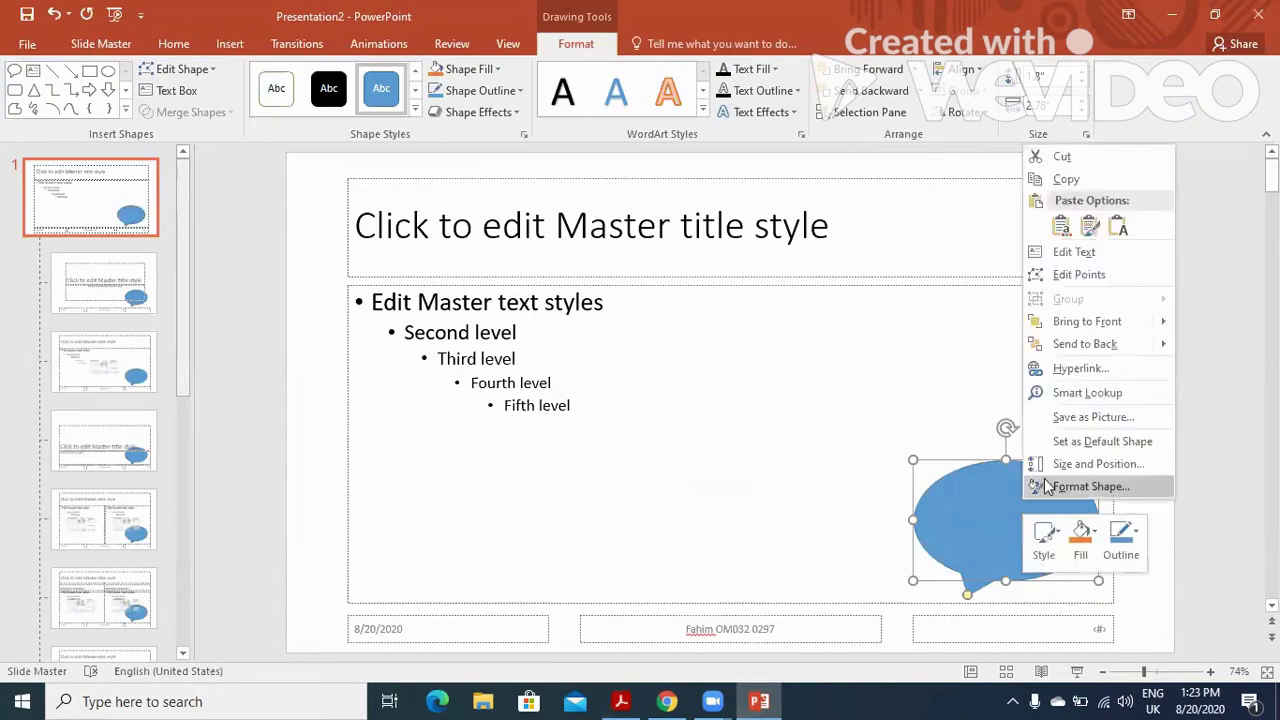
pyautogui.click(1085, 253)
pyautogui.write('A celebration day of reading and writing')
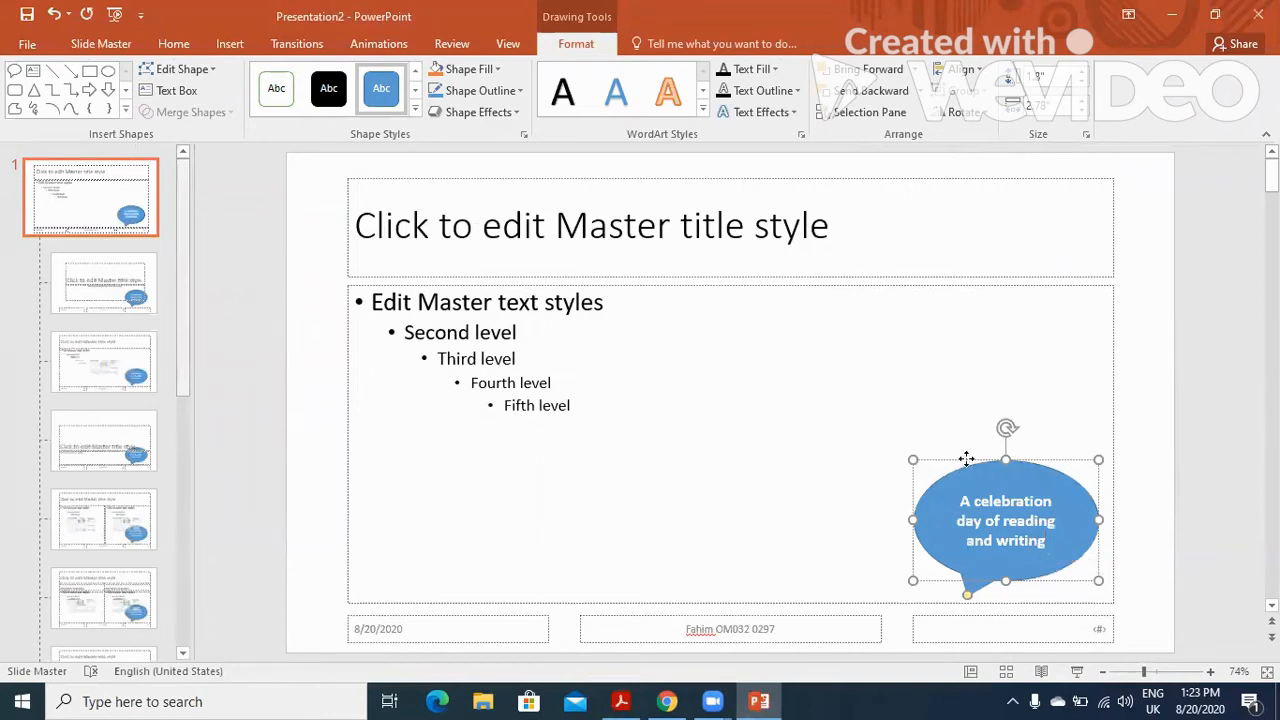
# - Give the callout no fill, a black outline and black text, then check the paper
pyautogui.click(276, 90)
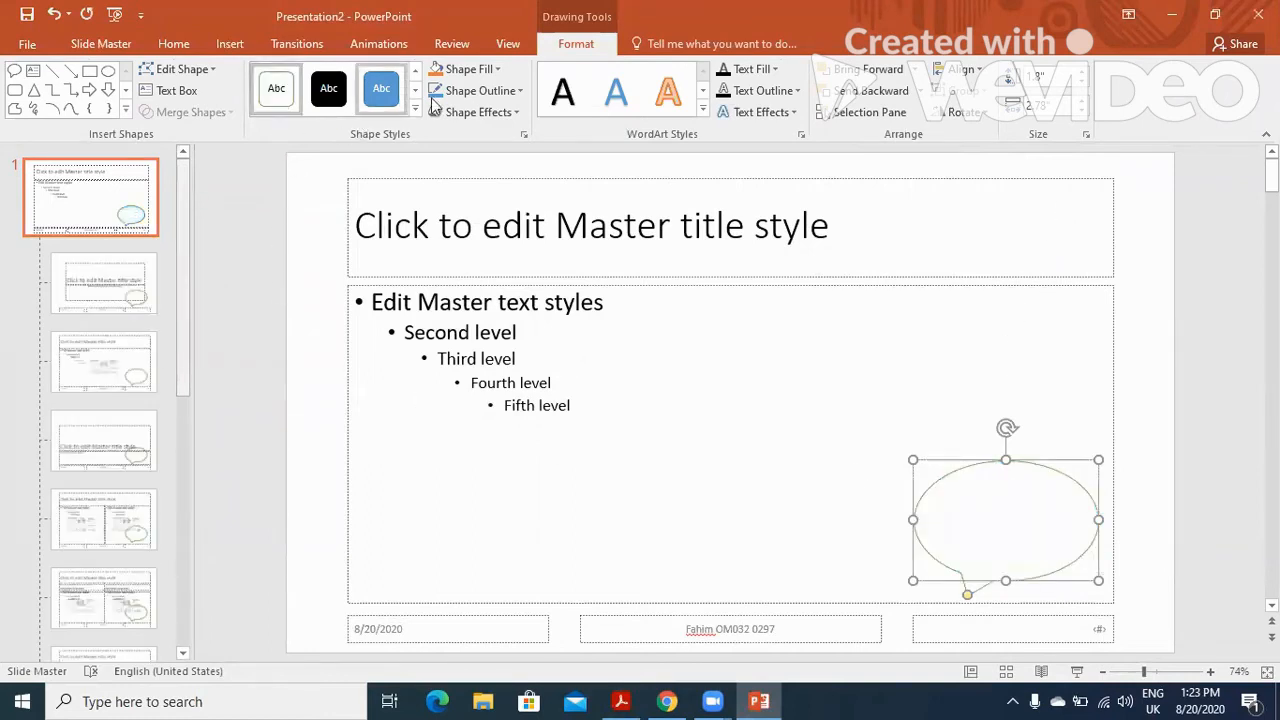
pyautogui.click(522, 91)
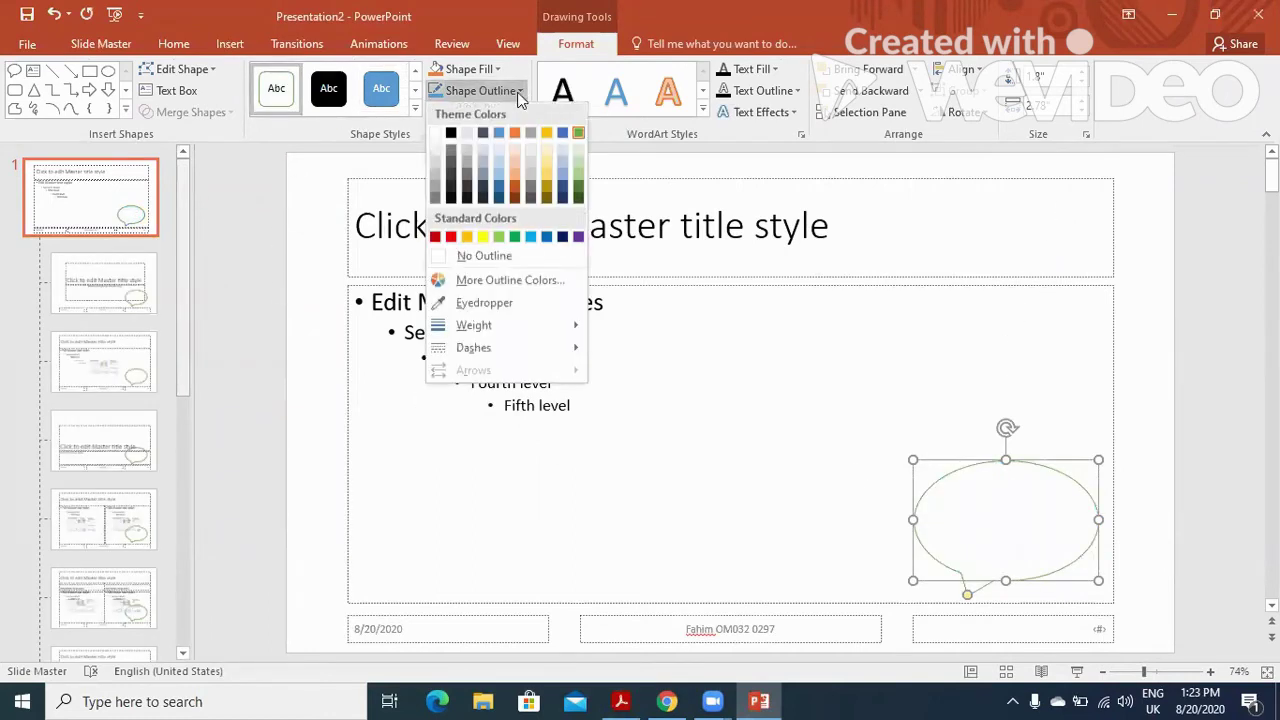
pyautogui.click(454, 141)
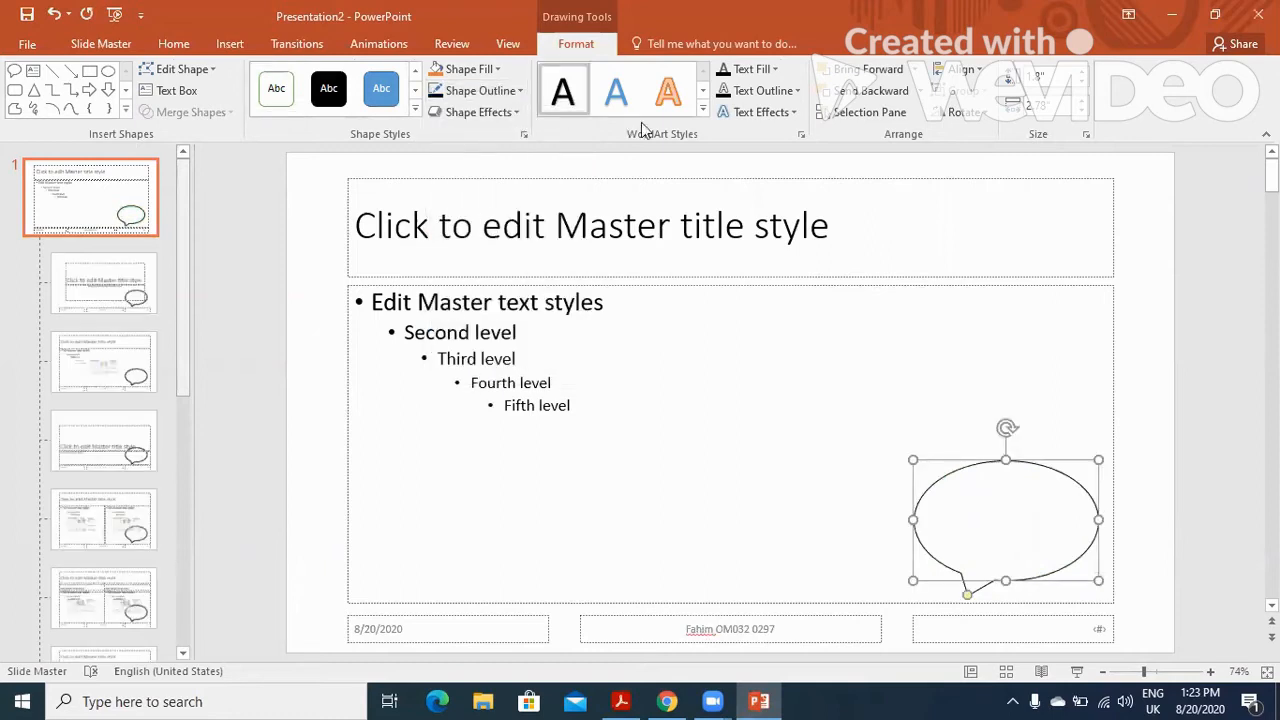
pyautogui.click(724, 69)
pyautogui.write('A celebration day of reading and writing')
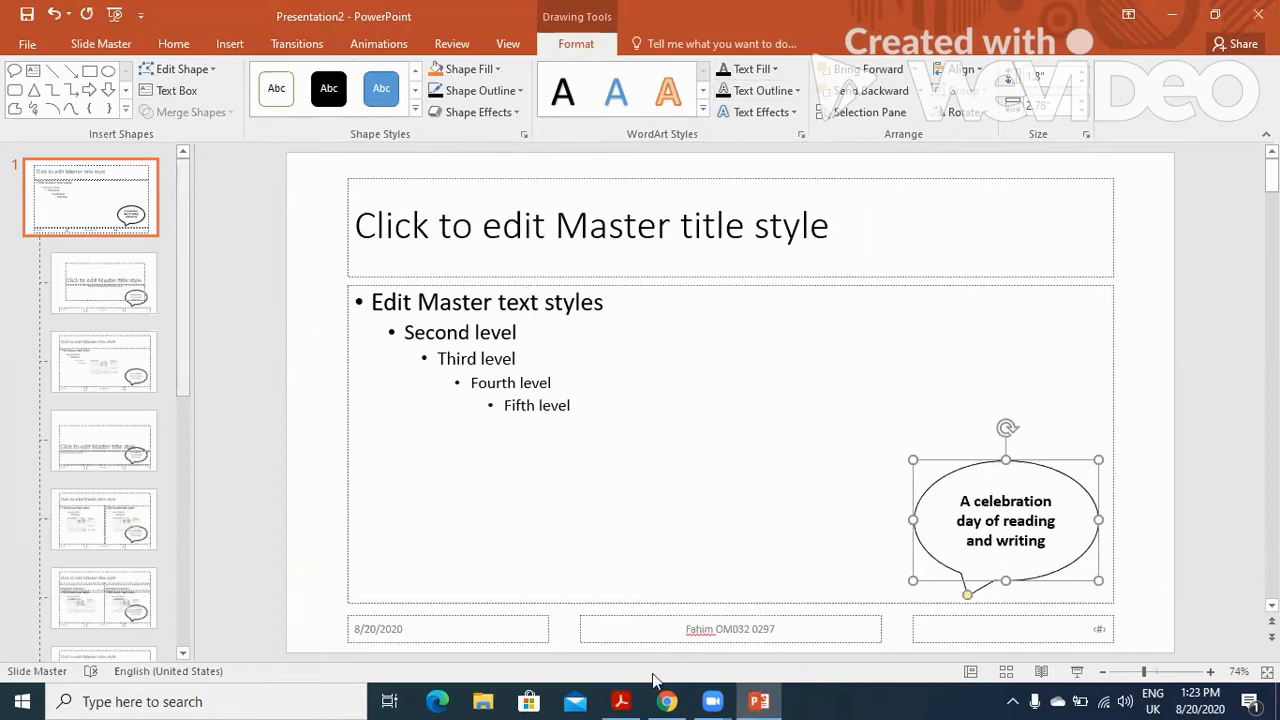
pyautogui.click(621, 701)
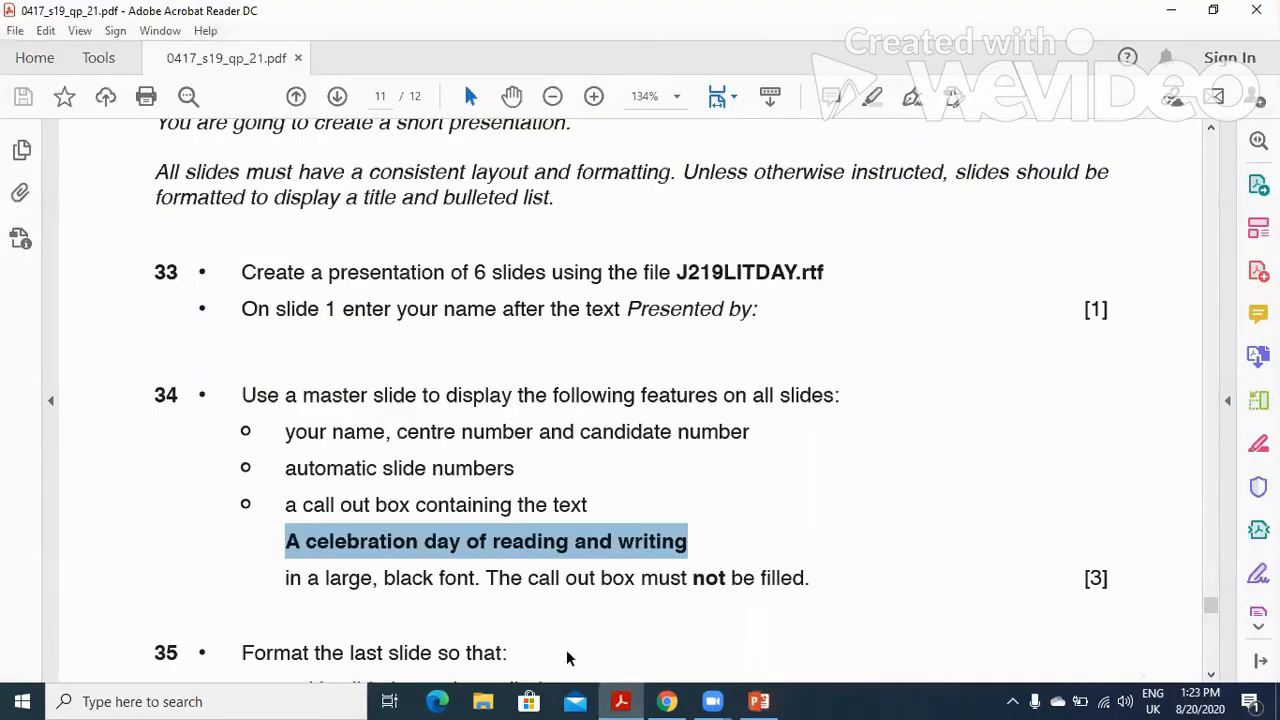
pyautogui.scroll(-1, 616, 640)
pyautogui.scroll(-1, 616, 640)
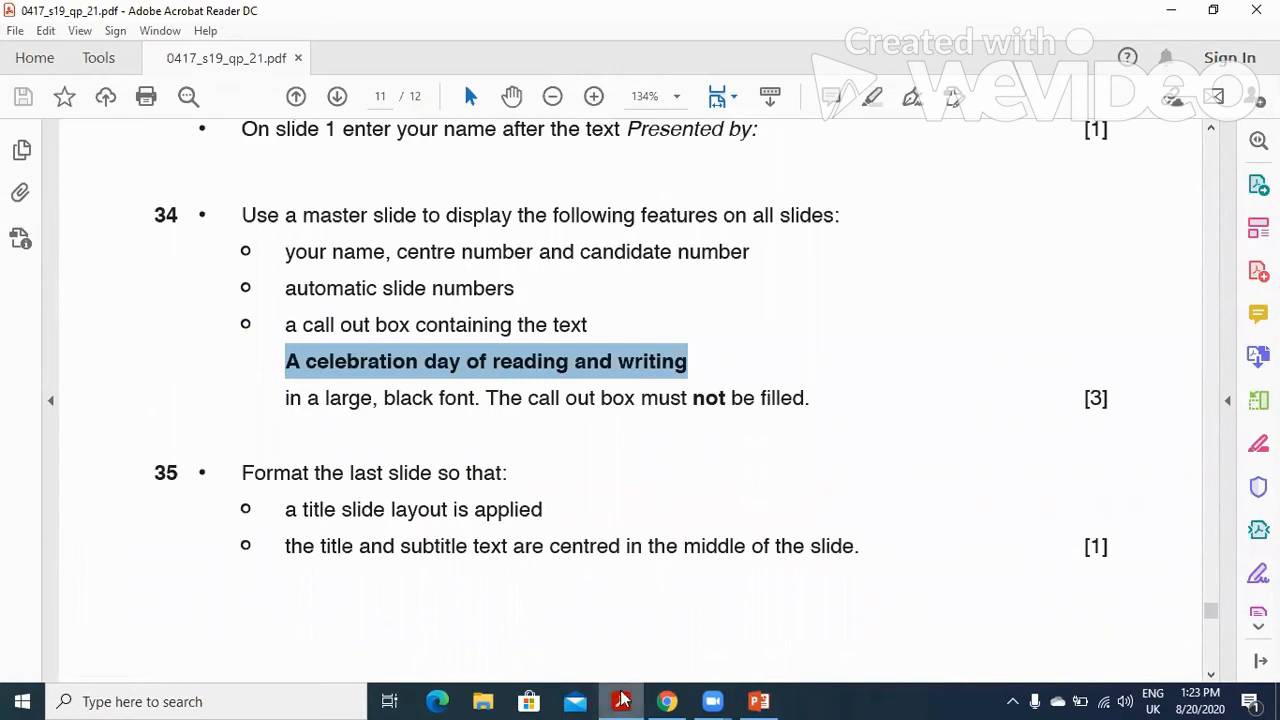
pyautogui.click(758, 701)
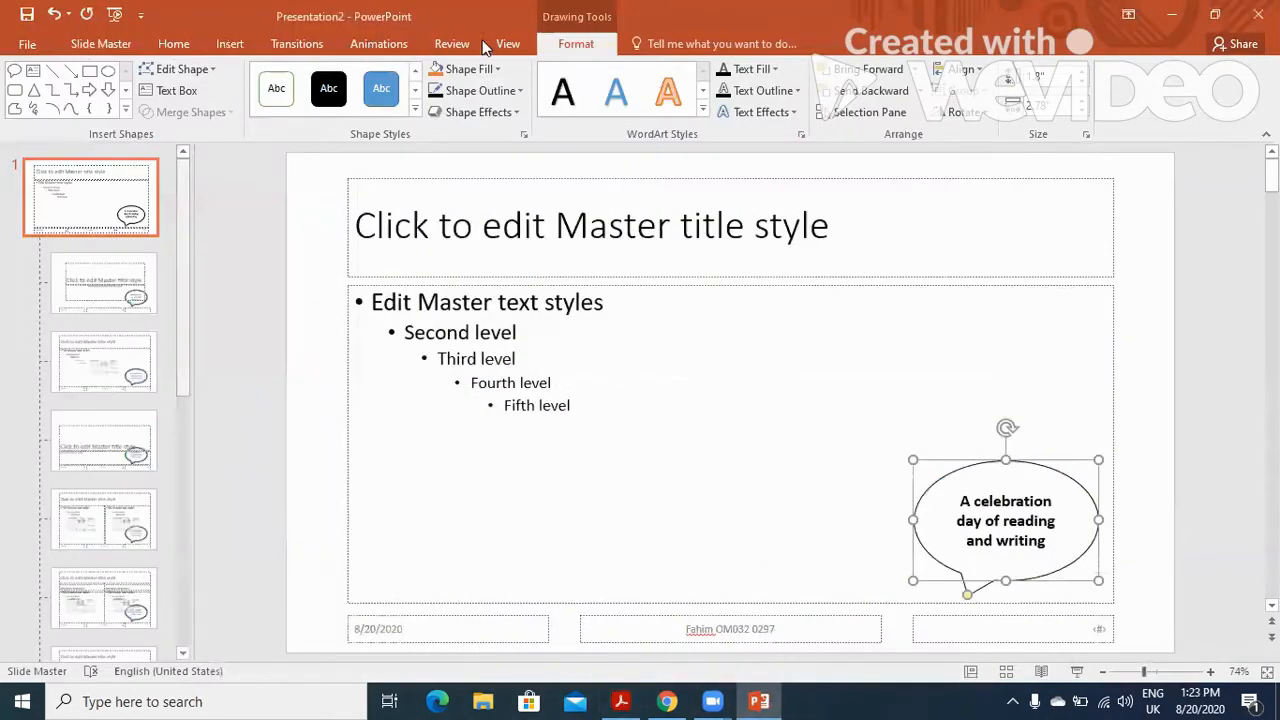
# - Return to Normal view and select slide 6, the last slide
pyautogui.click(508, 43)
pyautogui.click(25, 95)
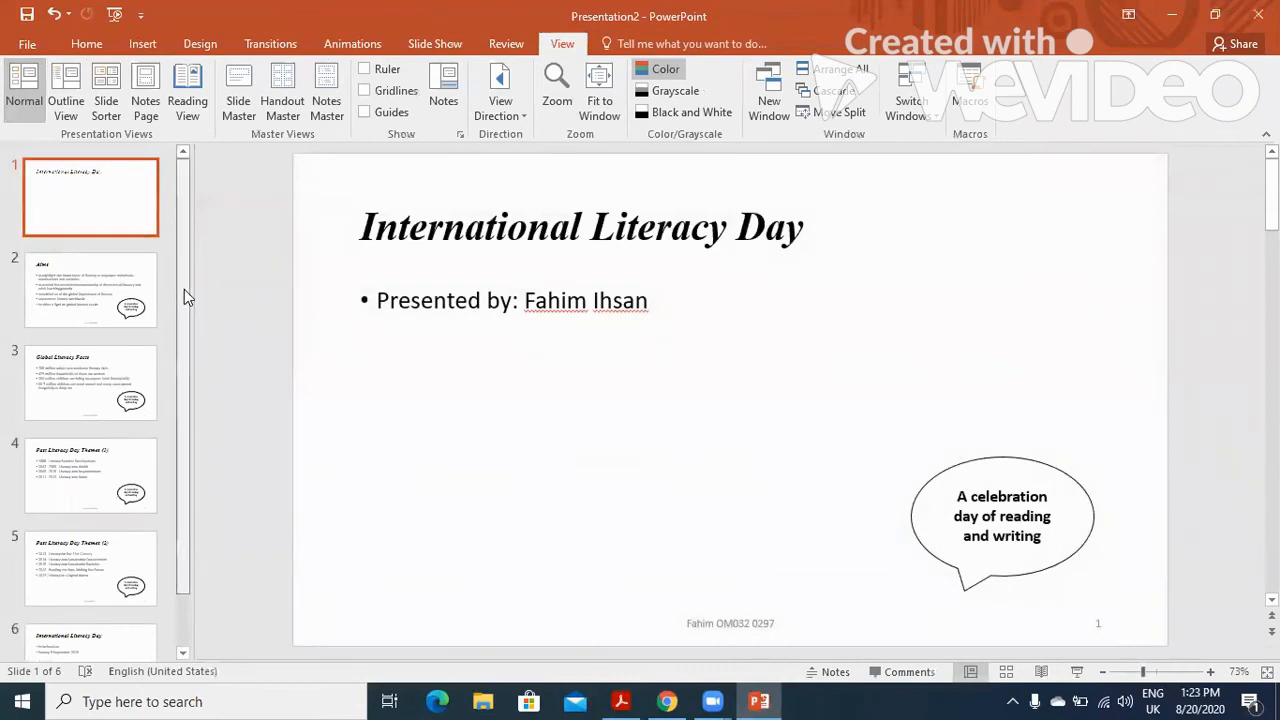
pyautogui.scroll(-2, 100, 450)
pyautogui.click(71, 637)
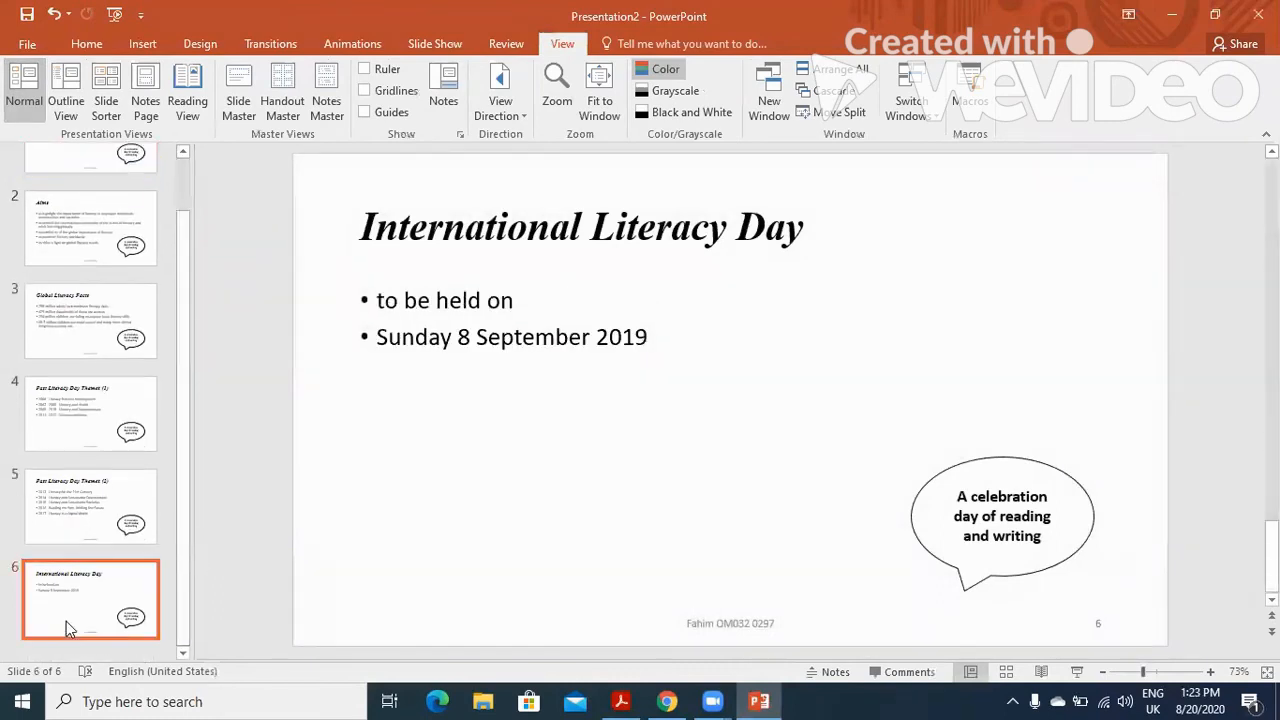
# - Highlight the title slide layout requirement in the paper and return to PowerPoint
pyautogui.click(620, 701)
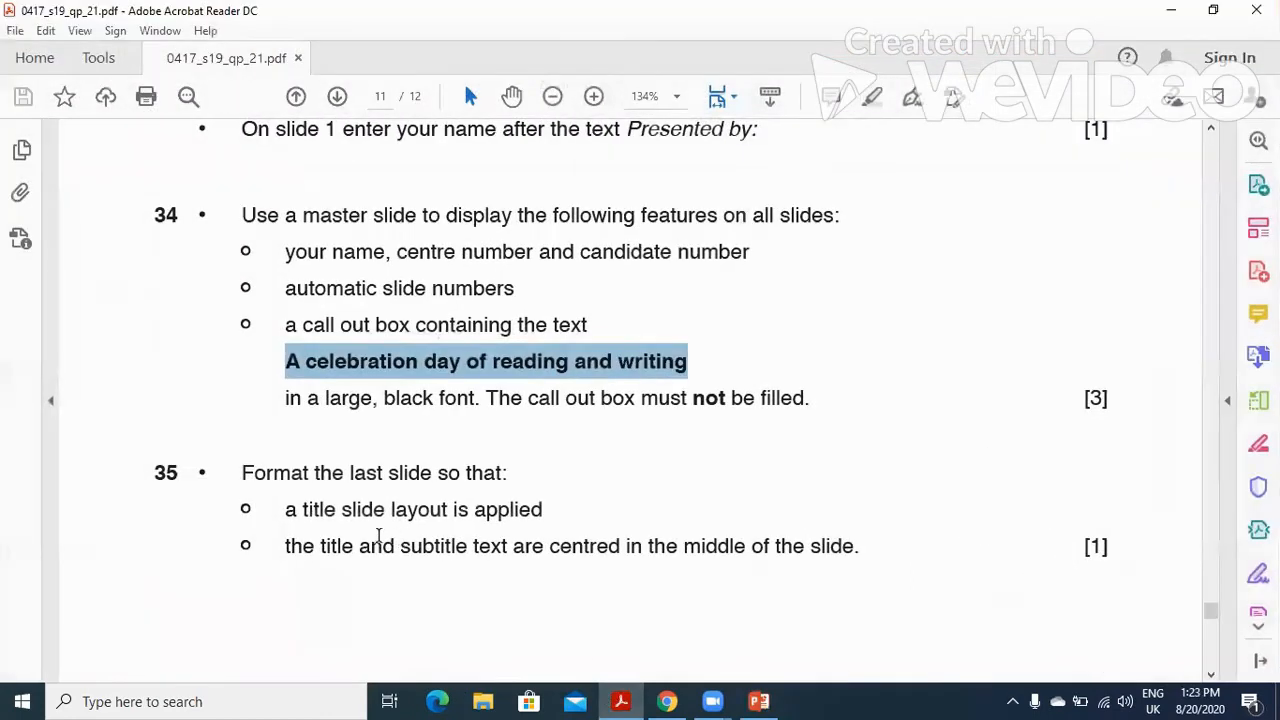
pyautogui.moveTo(281, 510); pyautogui.dragTo(480, 512)
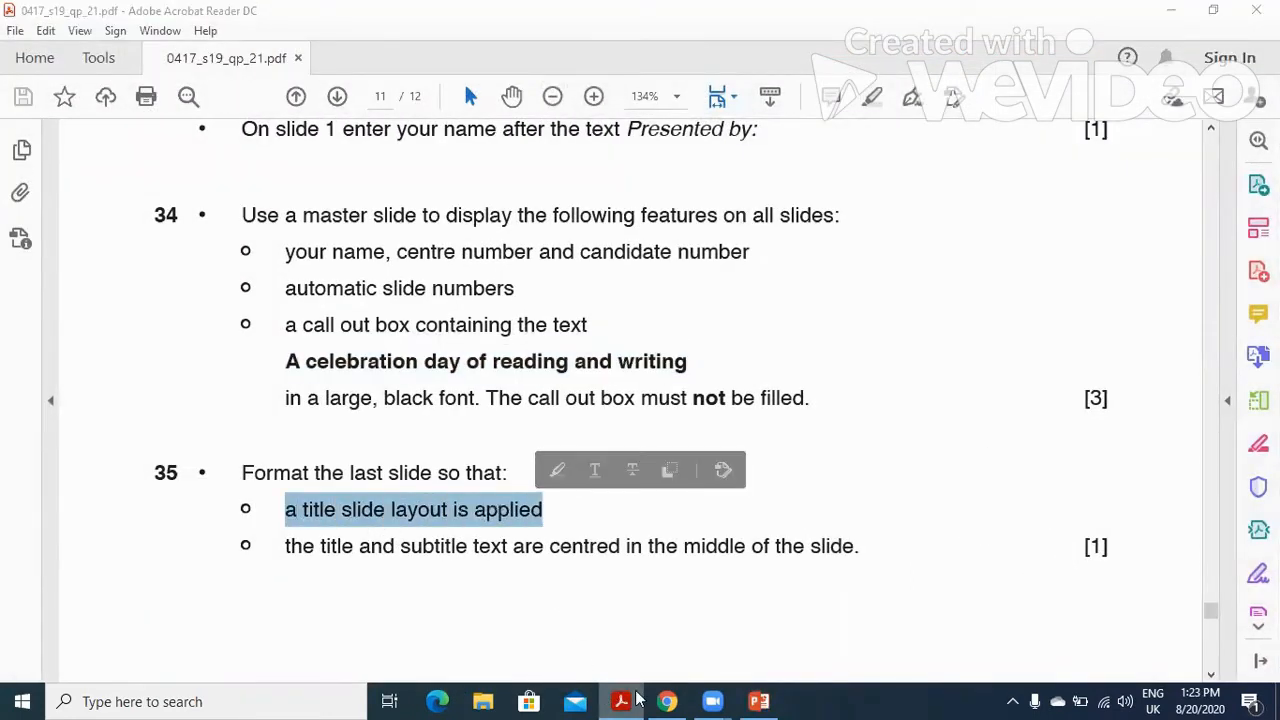
pyautogui.click(759, 701)
# - Apply the Title Slide layout to slide 6
pyautogui.click(86, 43)
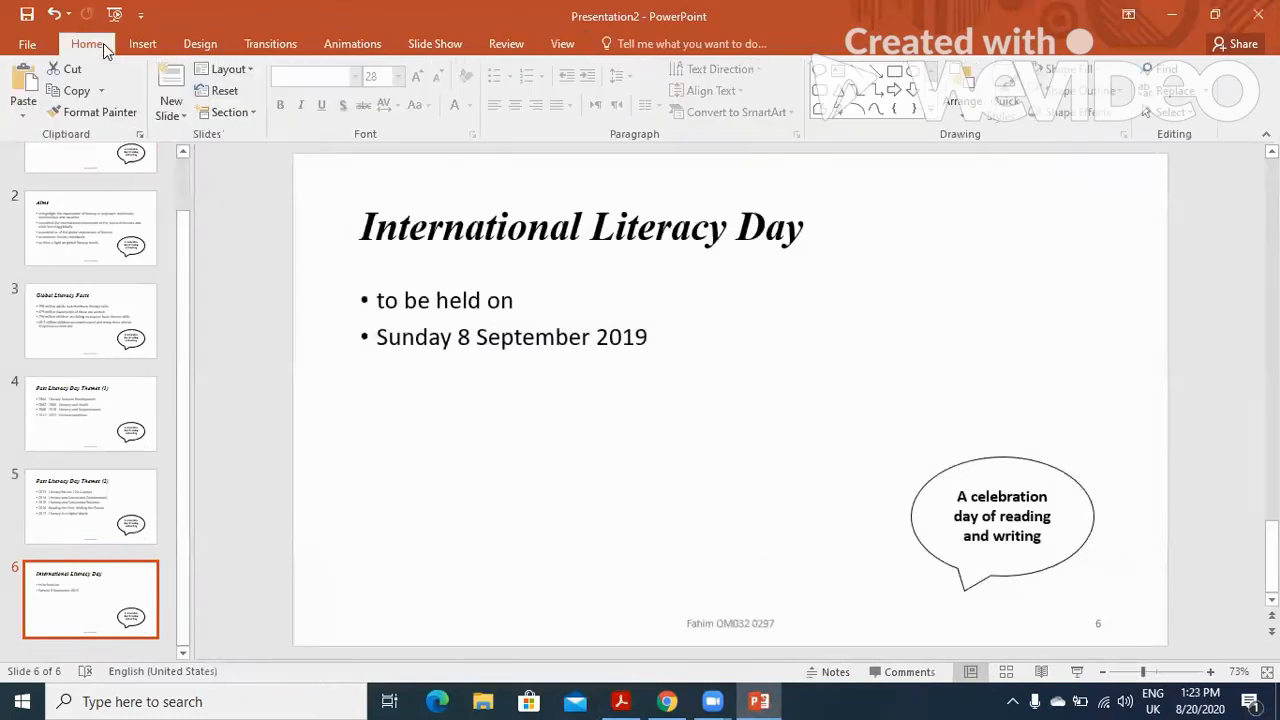
pyautogui.click(251, 70)
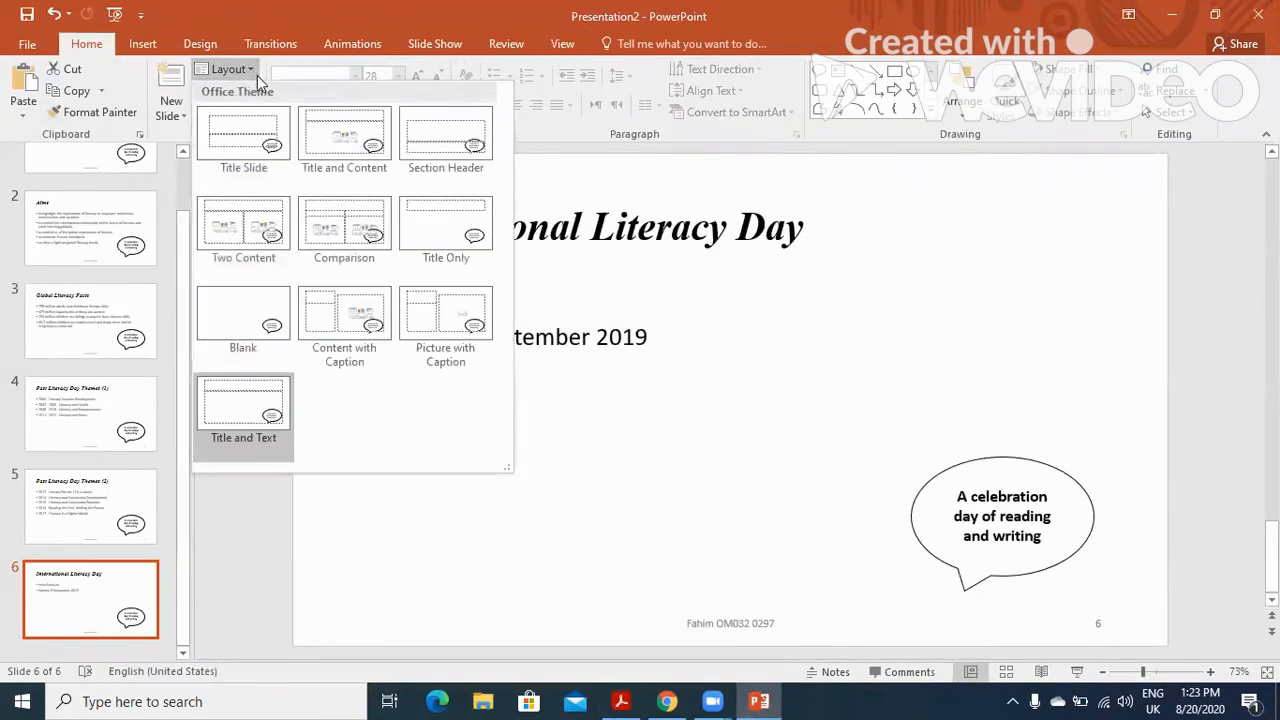
pyautogui.click(253, 148)
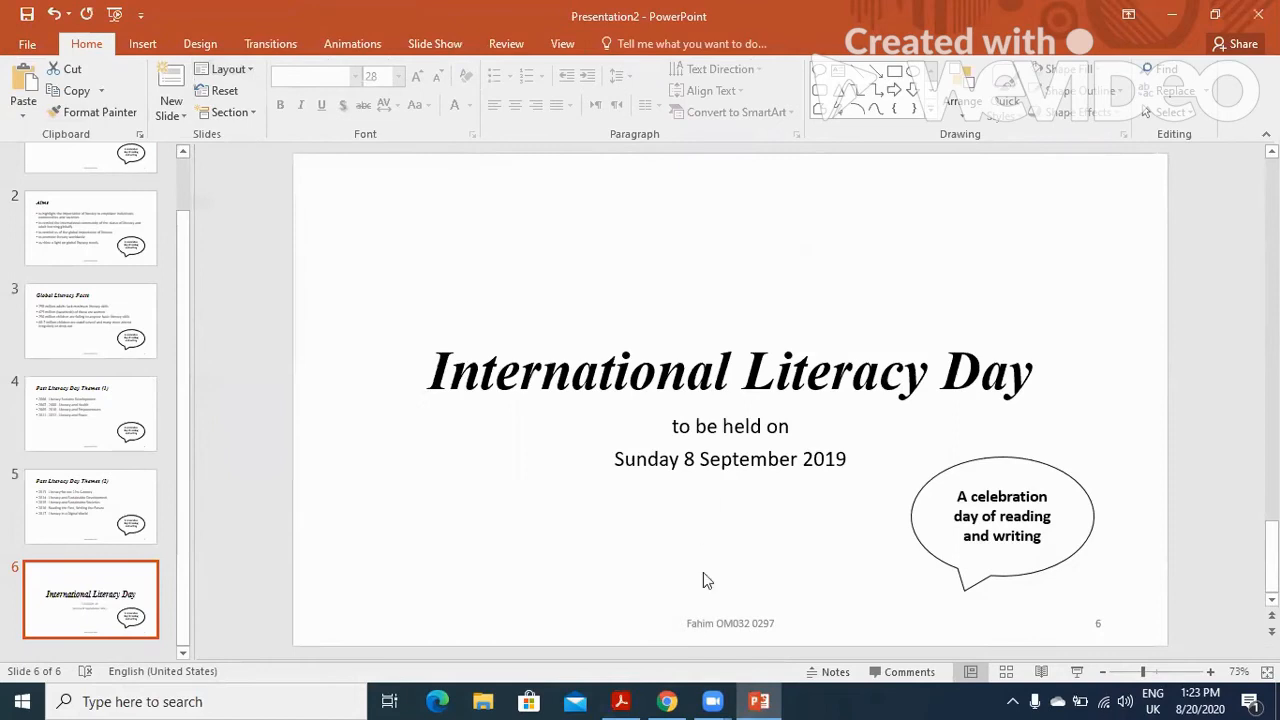
# - Highlight the centring requirement in the paper and compare with the slide
pyautogui.click(621, 701)
pyautogui.scroll(-1, 445, 570)
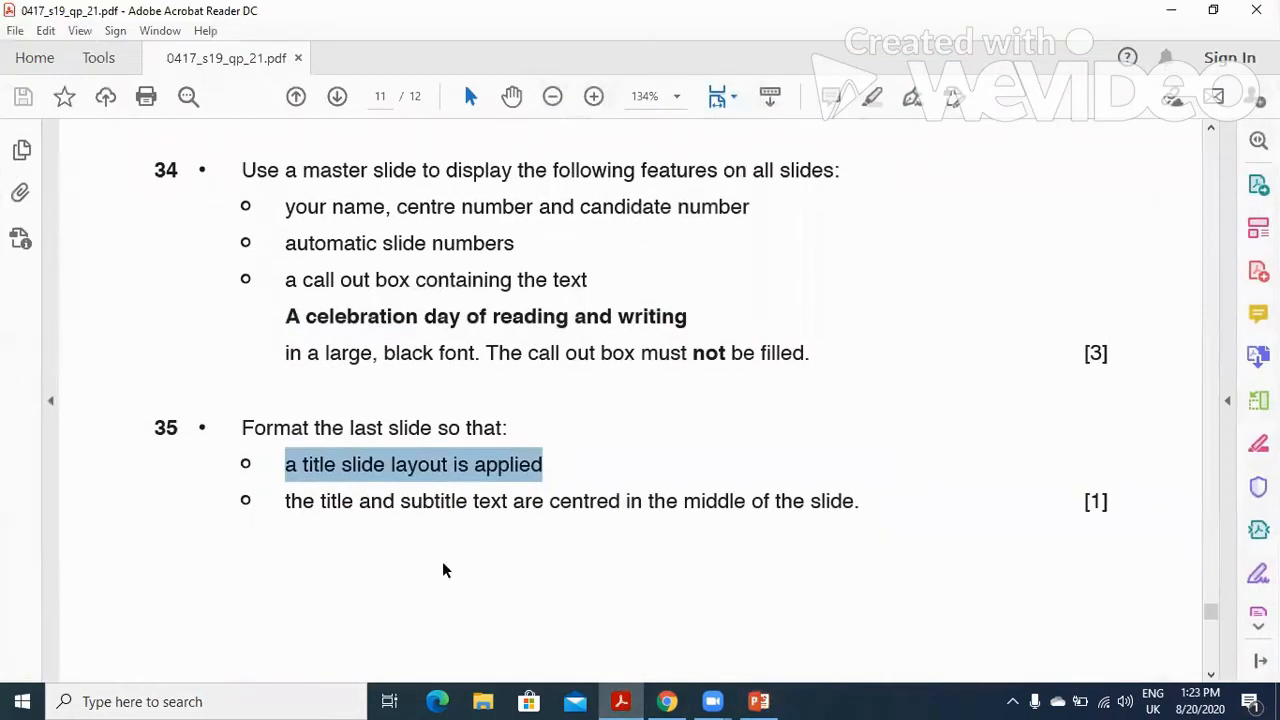
pyautogui.moveTo(284, 505); pyautogui.dragTo(858, 515)
pyautogui.click(758, 701)
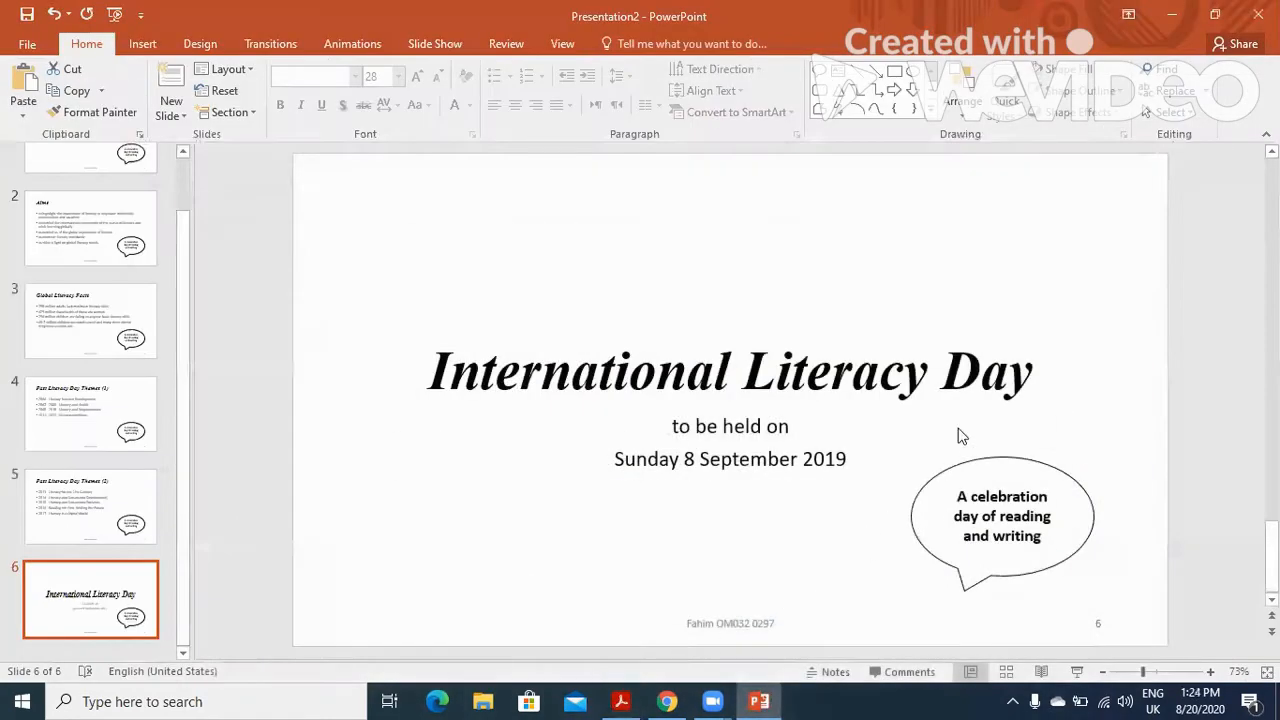
pyautogui.click(621, 700)
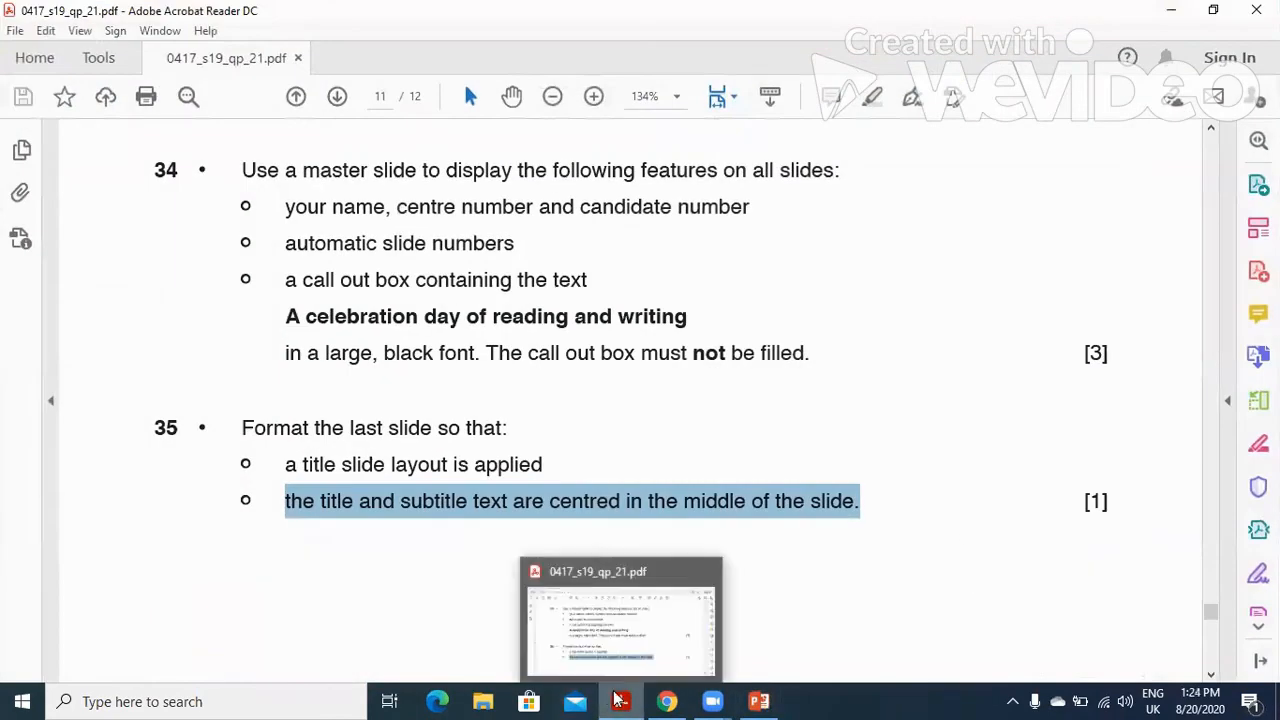
pyautogui.scroll(-3, 630, 480)
pyautogui.scroll(-3, 630, 480)
pyautogui.scroll(-3, 630, 480)
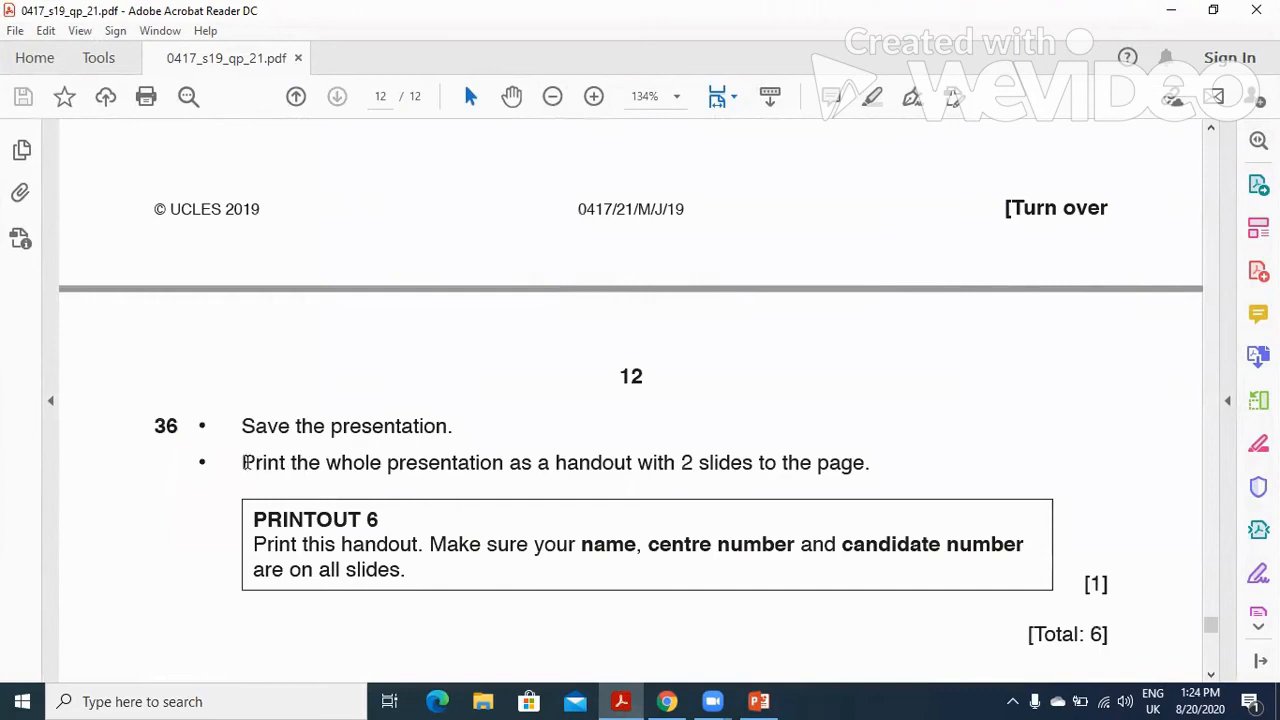
# - Highlight the 2-slides-per-page handout printing instruction and return to PowerPoint
pyautogui.moveTo(243, 462); pyautogui.dragTo(587, 478)
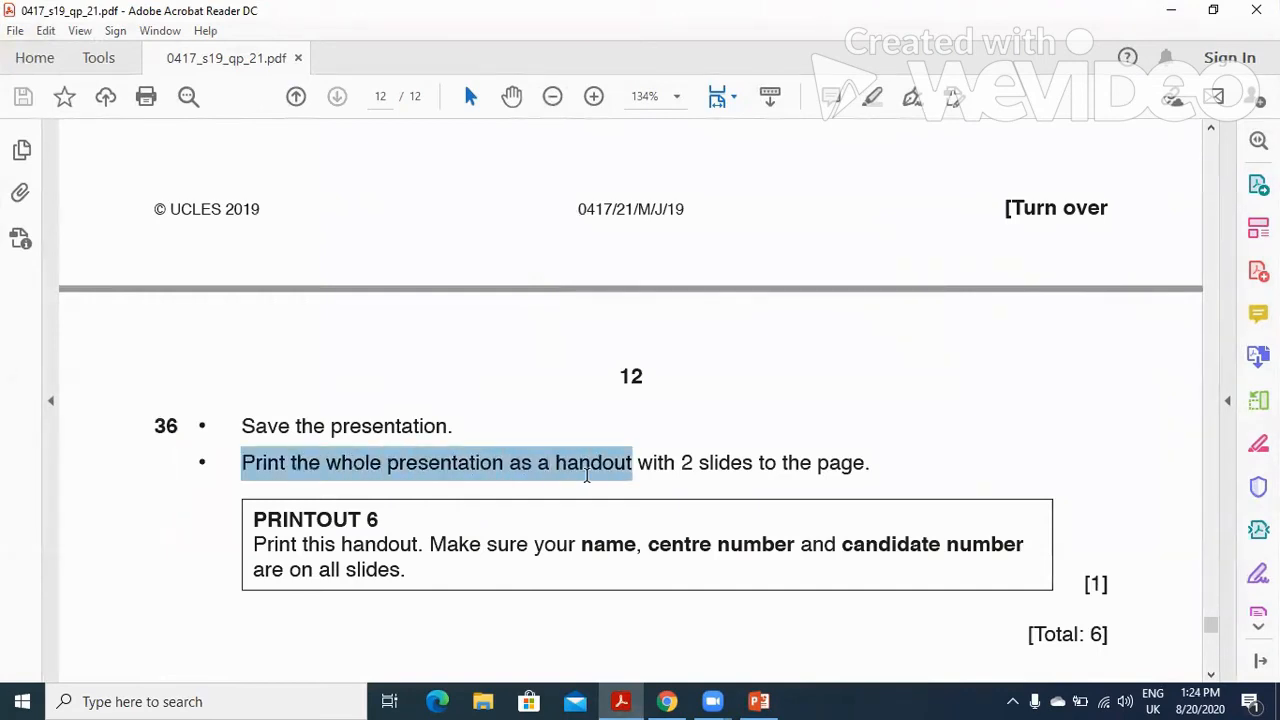
pyautogui.moveTo(587, 478); pyautogui.dragTo(868, 466)
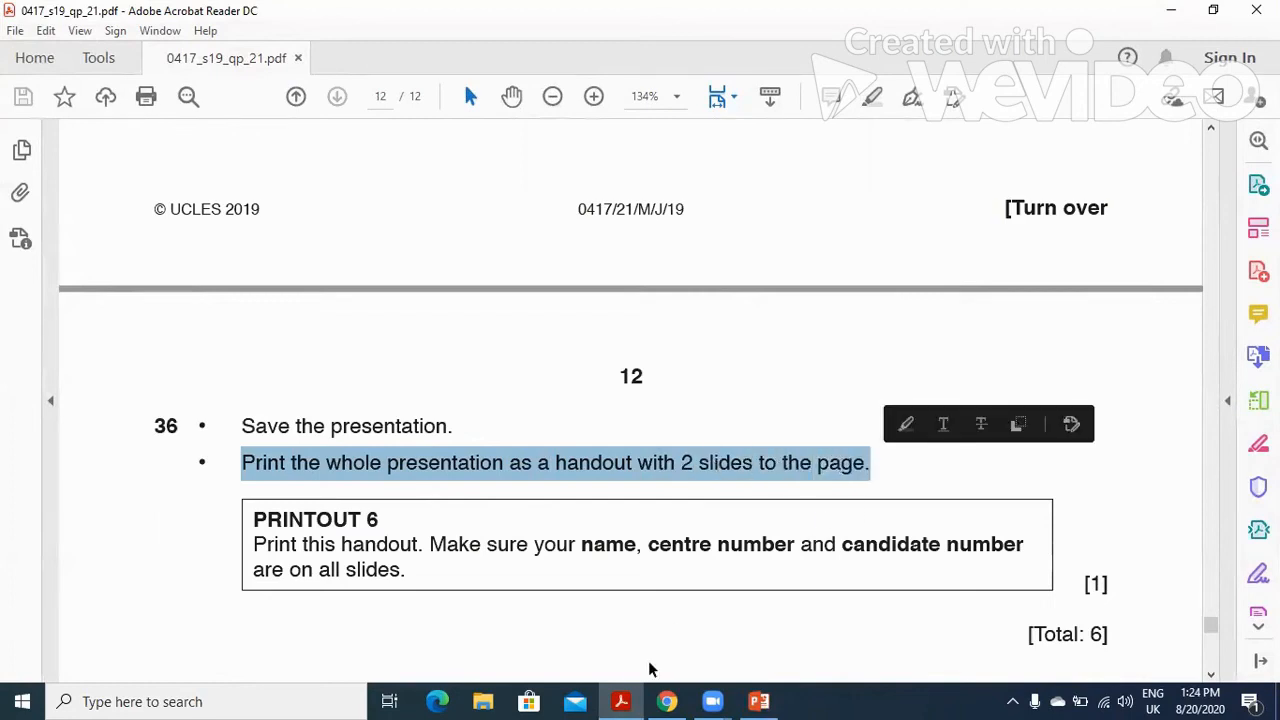
pyautogui.click(759, 701)
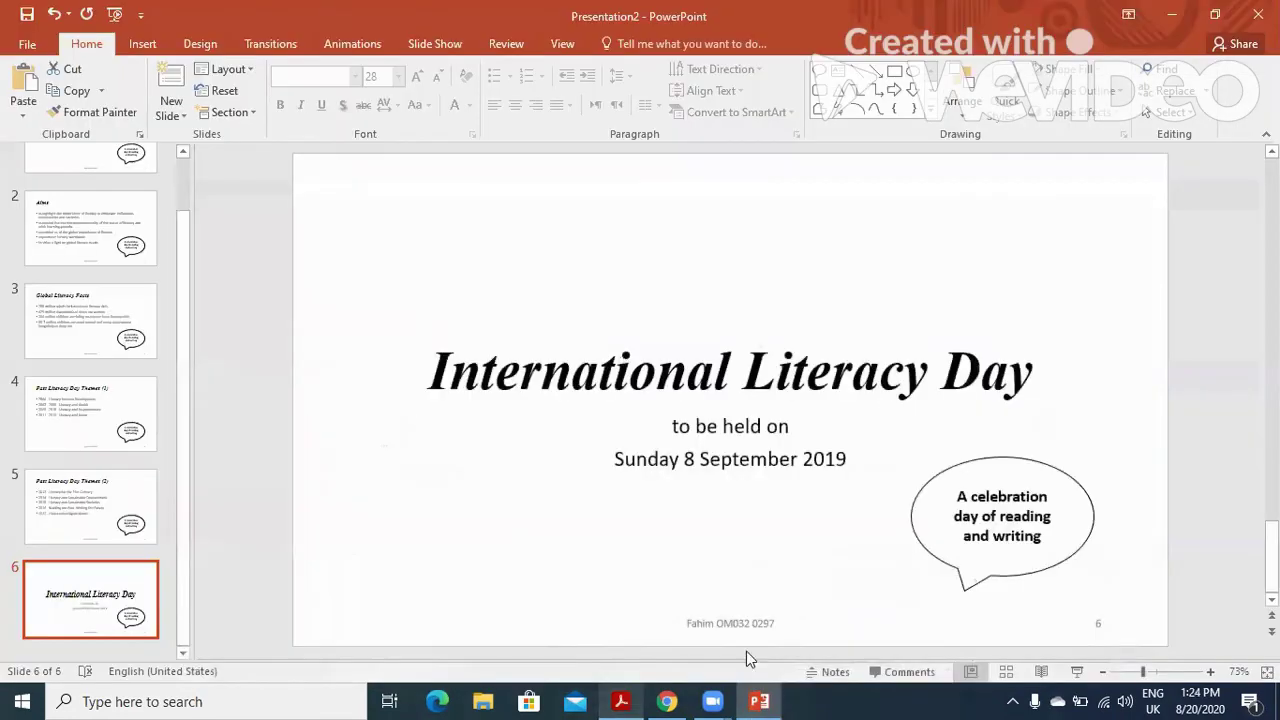
# - Choose the Handouts 2 Slides print layout for the whole presentation, then return to the question paper
pyautogui.click(27, 43)
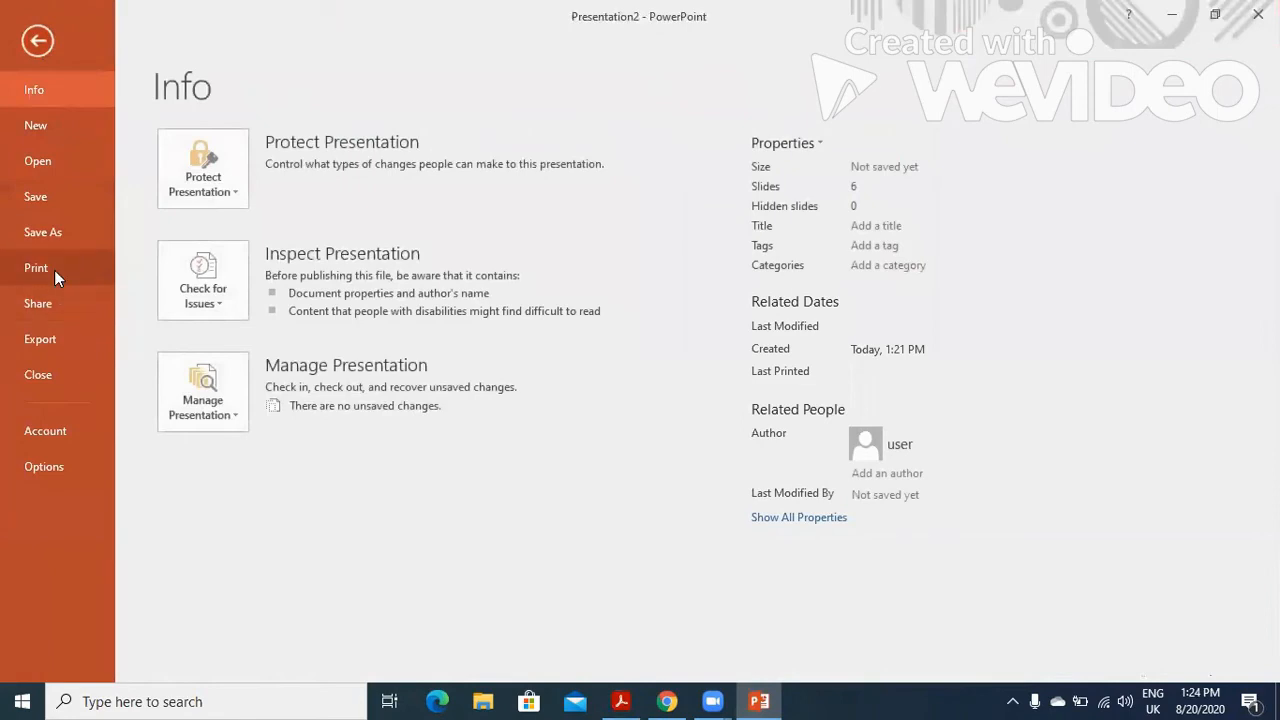
pyautogui.click(54, 270)
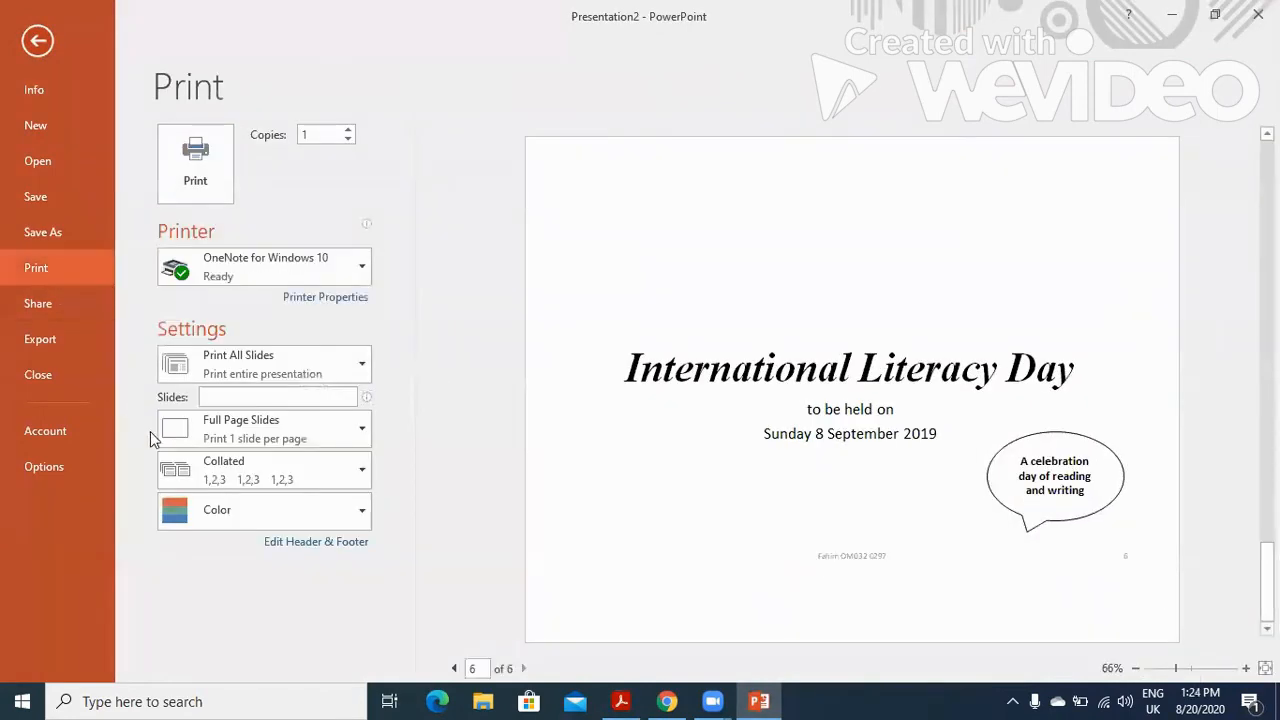
pyautogui.click(296, 440)
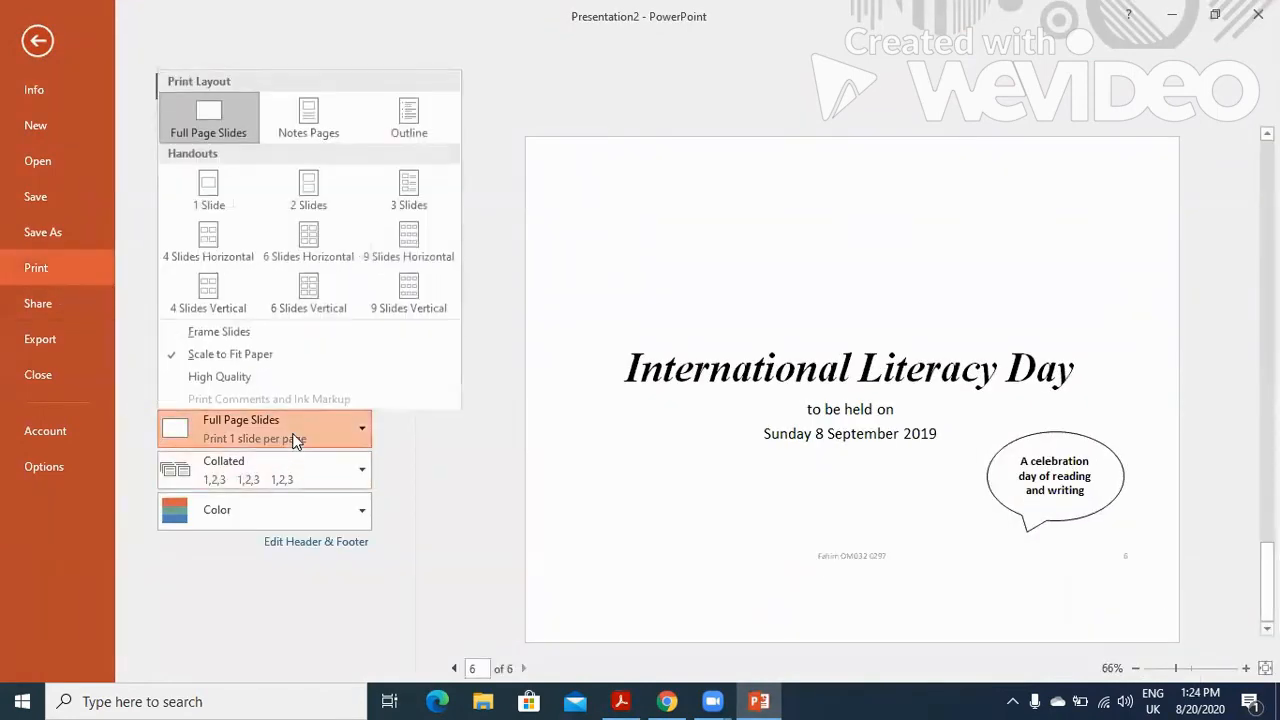
pyautogui.click(308, 190)
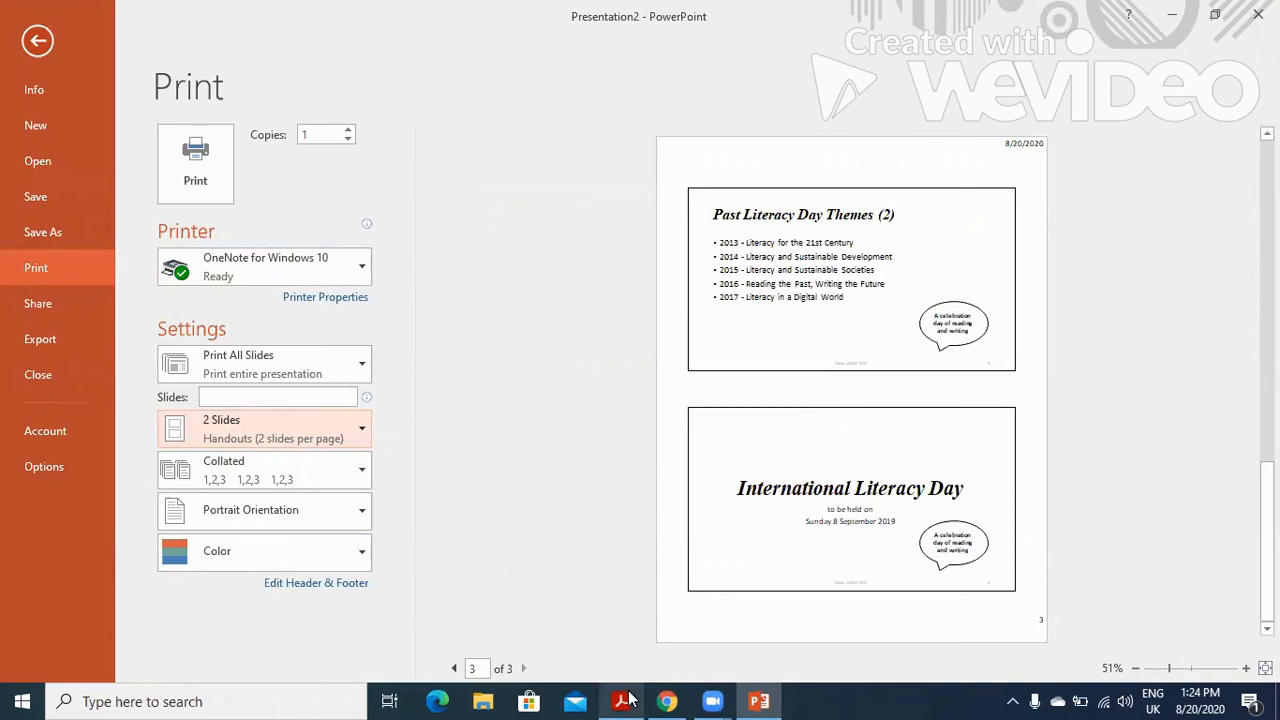
pyautogui.click(563, 569)
pyautogui.scroll(-2, 596, 518)
pyautogui.scroll(1, 596, 518)
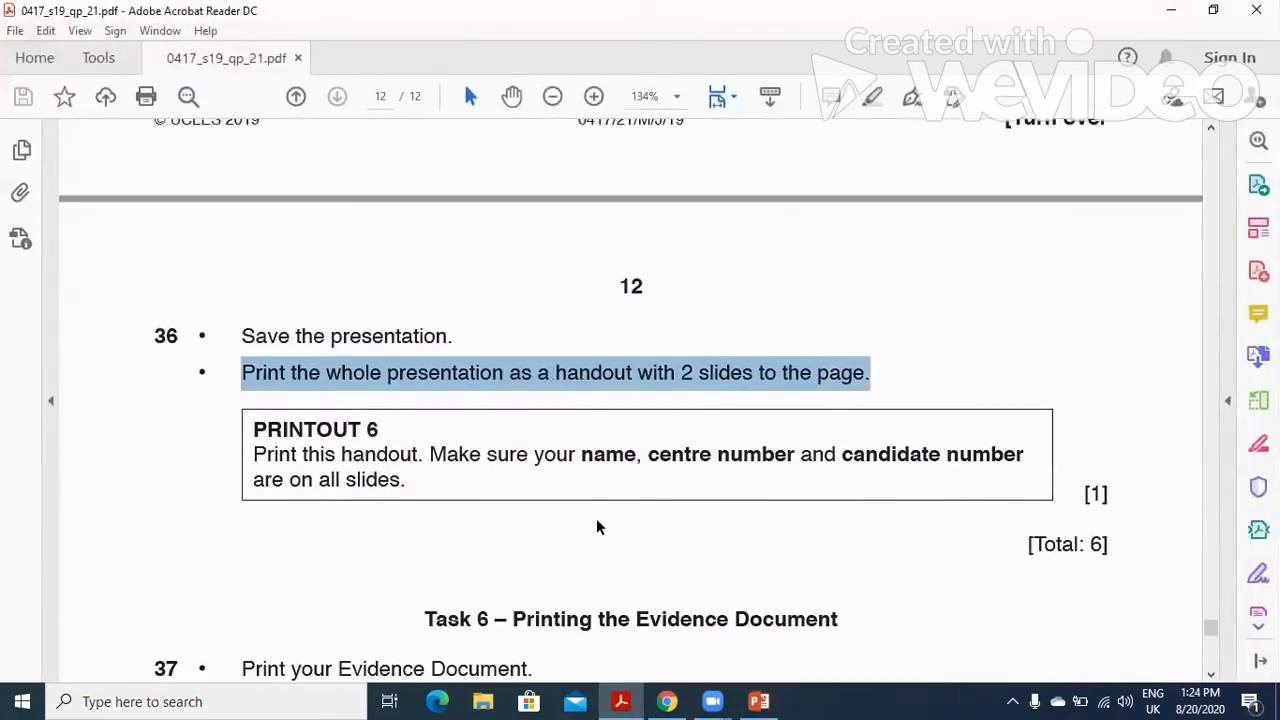
pyautogui.scroll(1, 596, 518)
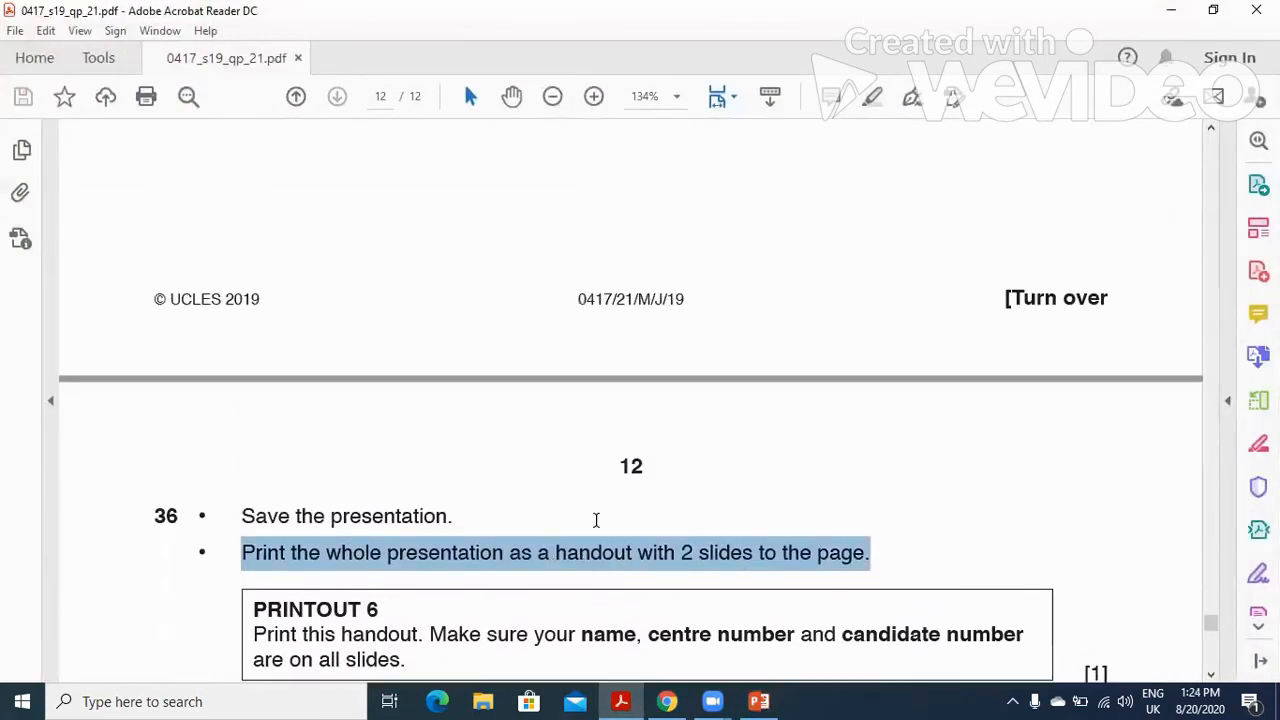
pyautogui.scroll(2, 596, 518)
pyautogui.scroll(2, 596, 518)
pyautogui.scroll(3, 596, 518)
pyautogui.scroll(2, 596, 518)
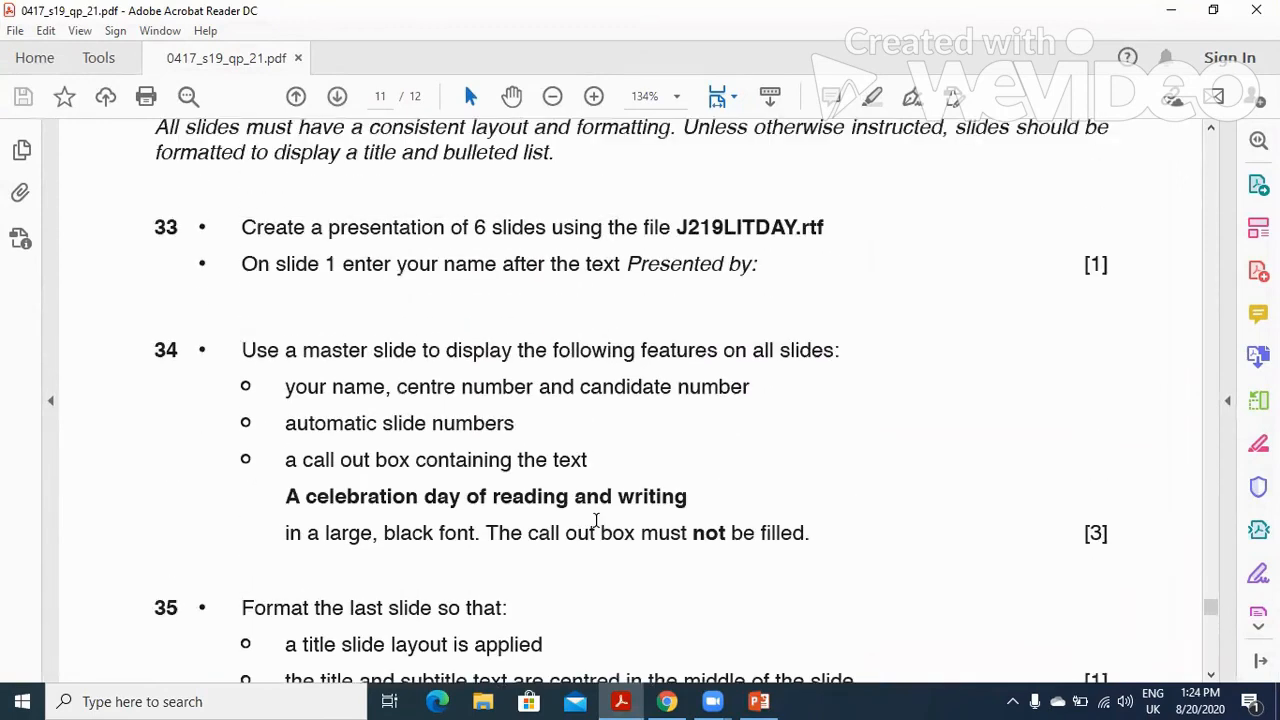
pyautogui.scroll(1, 596, 518)
pyautogui.scroll(1, 596, 518)
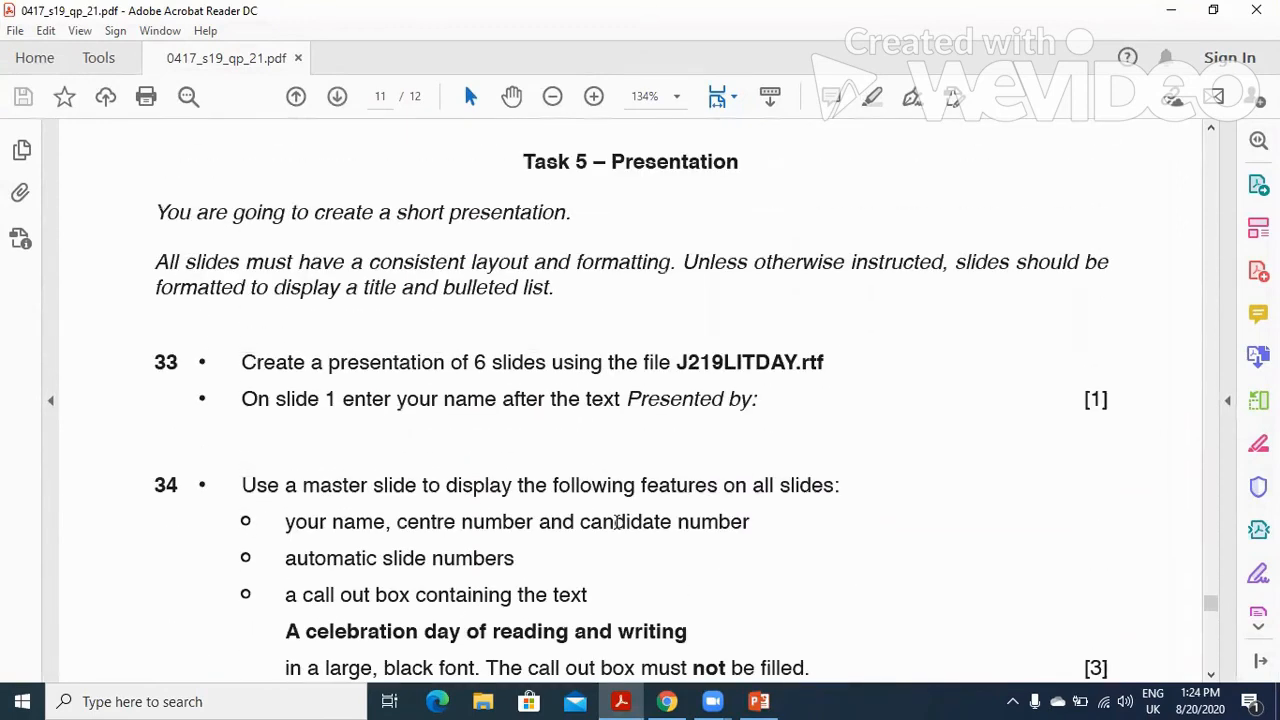